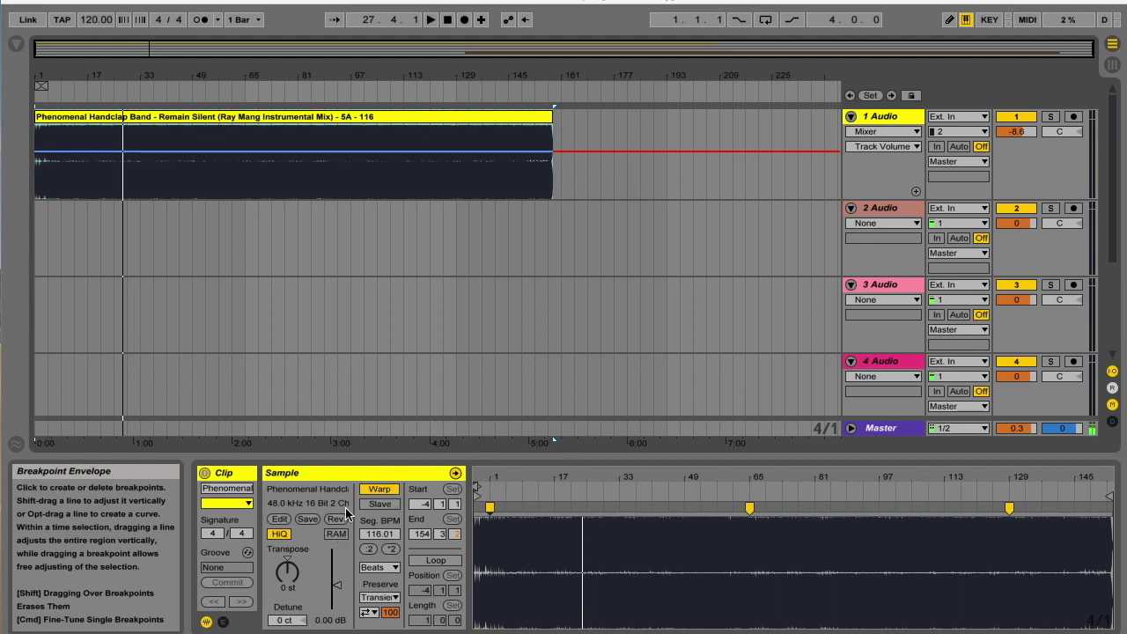
Set the instrumental clip's warp mode to Complex and play it from the start and from further into the track
click(380, 567)
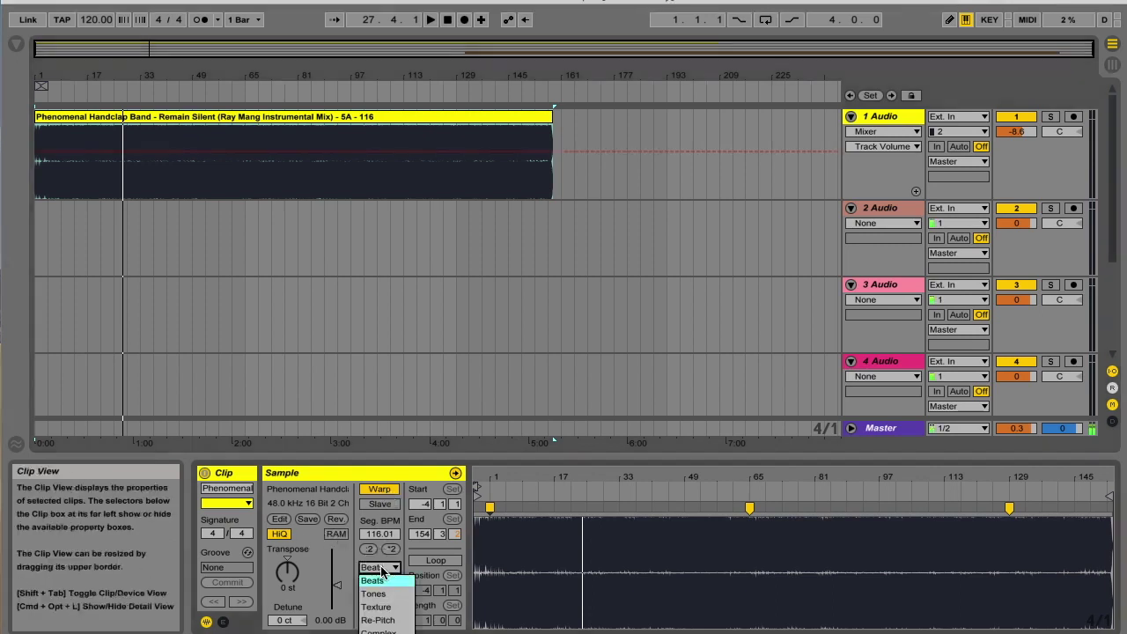
click(387, 630)
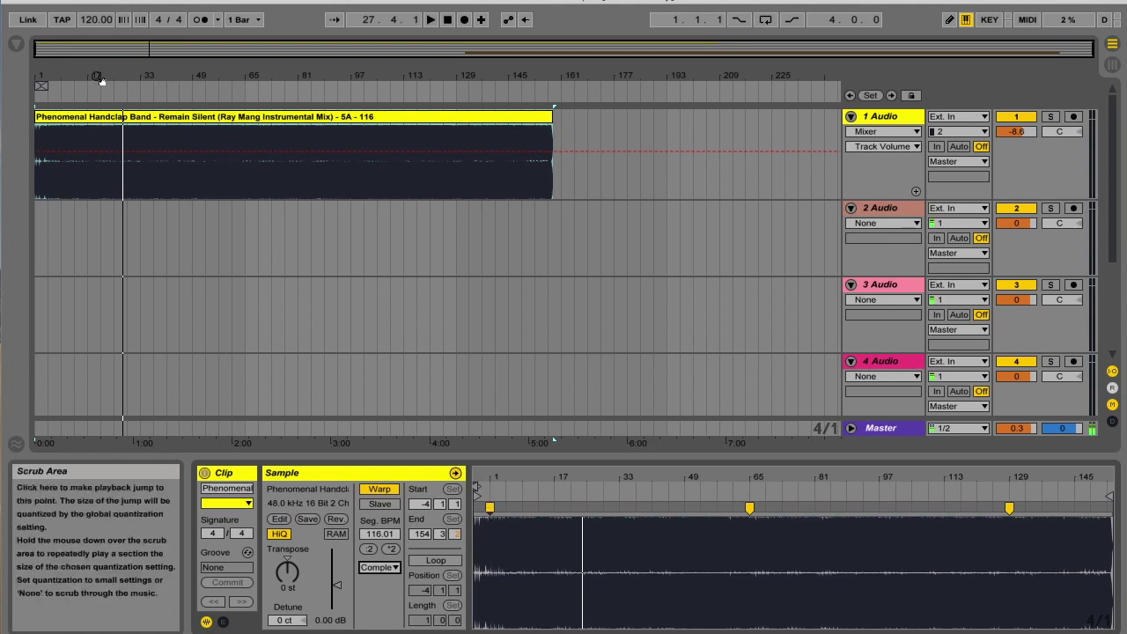
drag(107, 72, 108, 99)
click(118, 120)
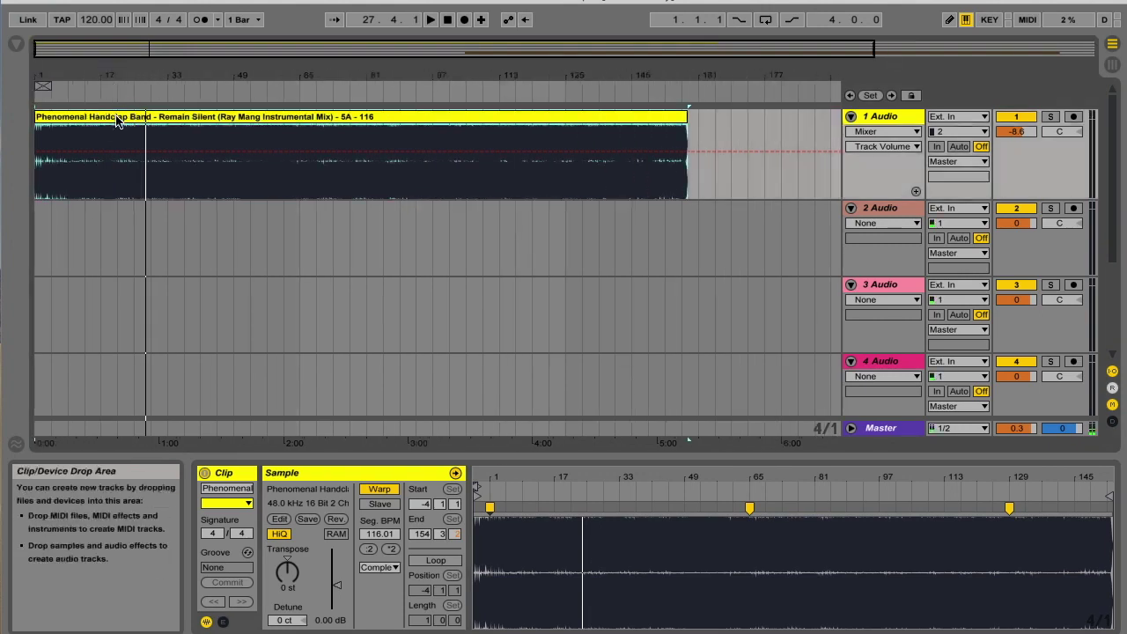
key(space)
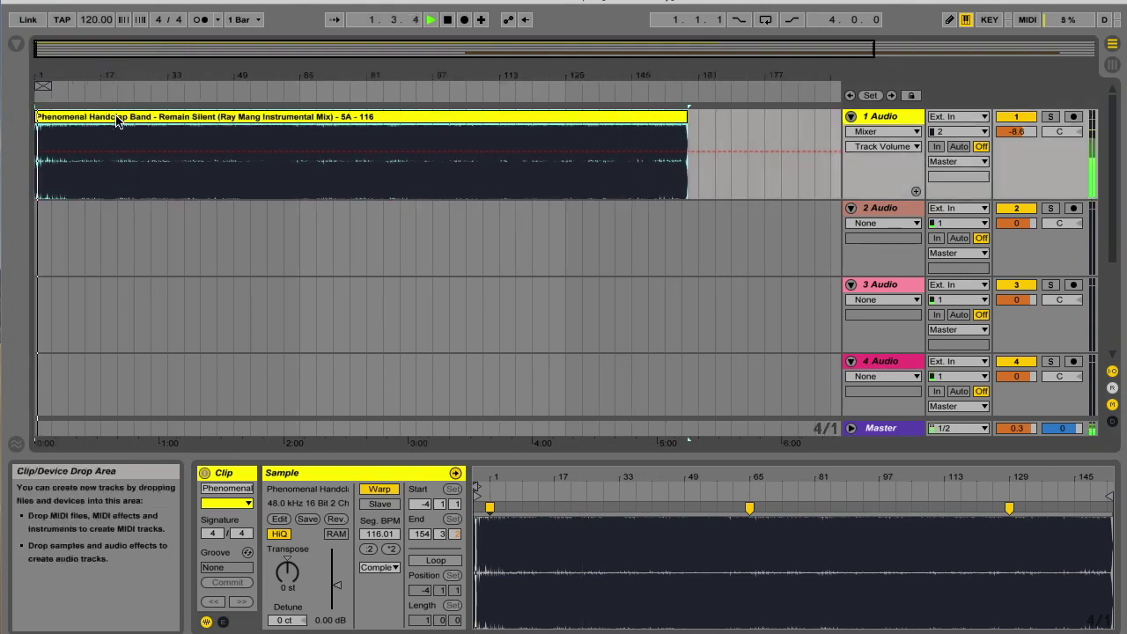
click(151, 85)
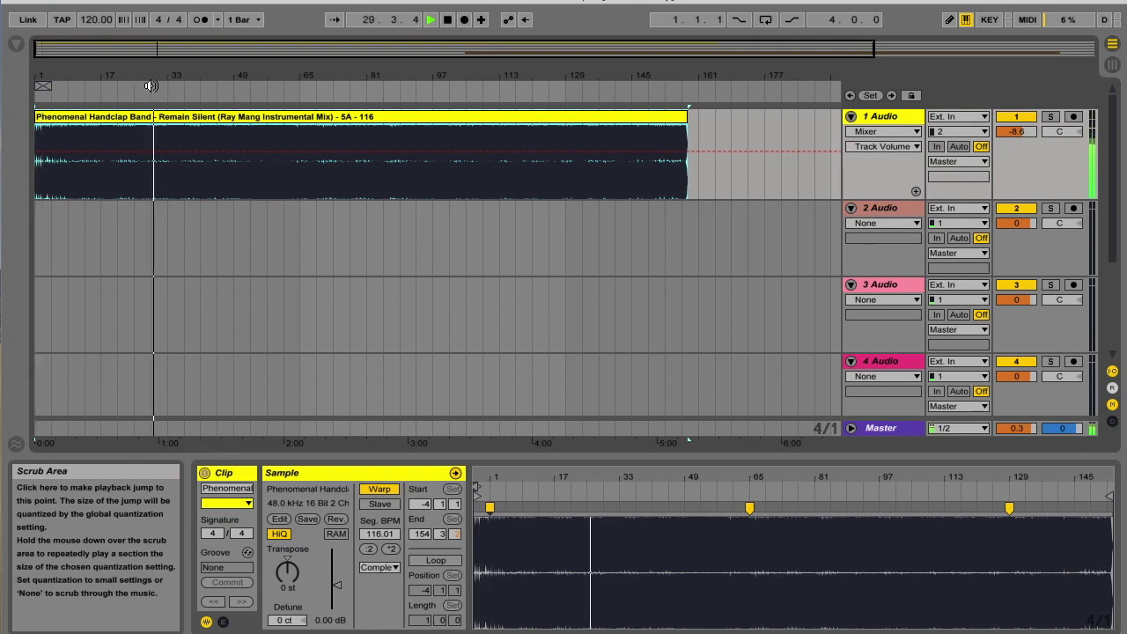
click(448, 21)
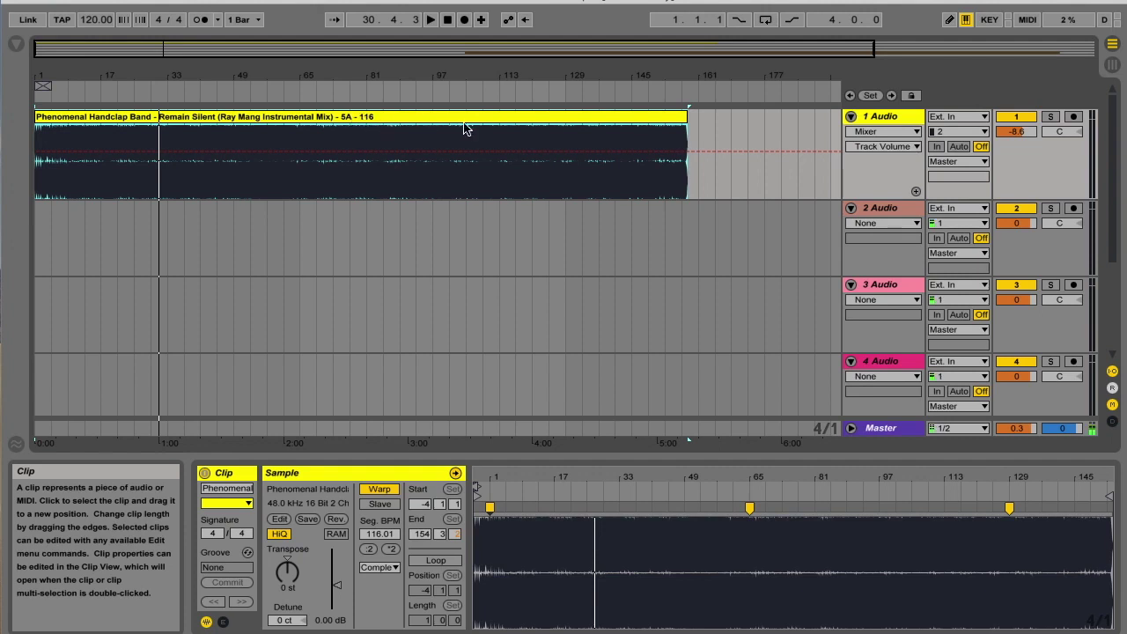
Move the acapella track up so it sits directly below the second audio track
scroll(873, 352, down, 3)
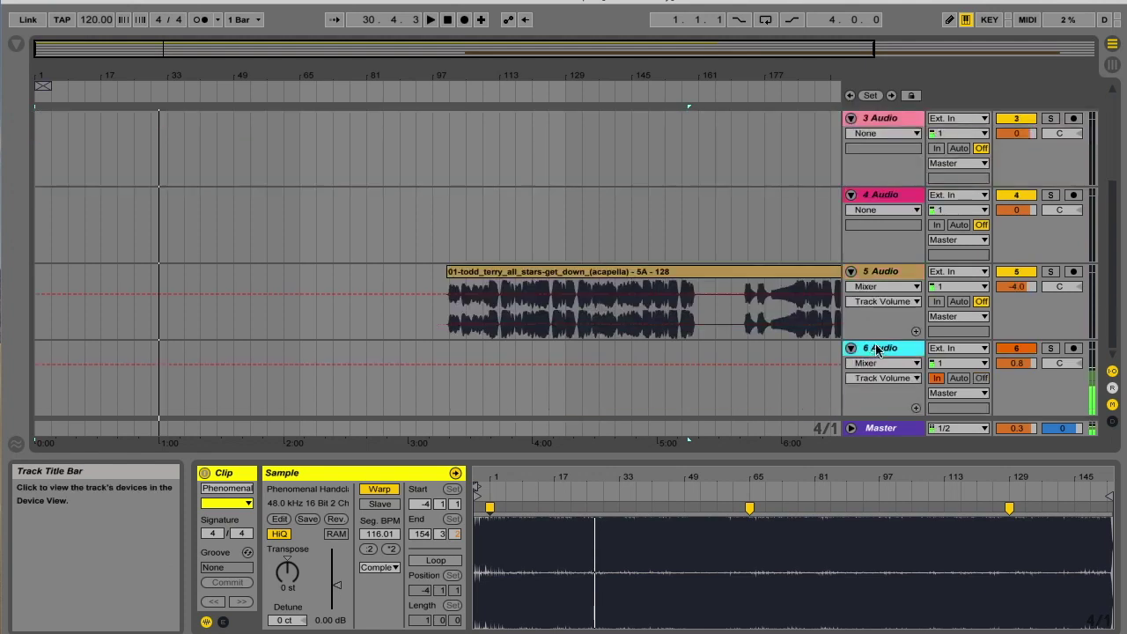
mouse_move(881, 271)
mouse_down()
mouse_move(886, 96)
mouse_move(890, 260)
mouse_up()
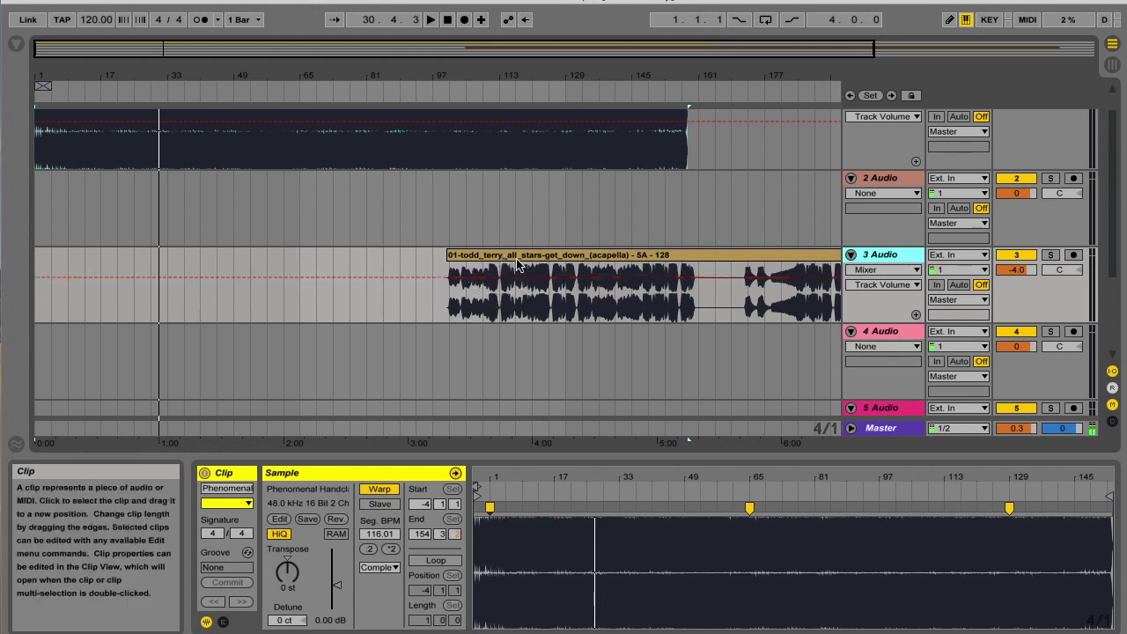
scroll(498, 223, up, 1)
Select most of the acapella clip's waveform and delete the warp markers that follow the first one
click(589, 288)
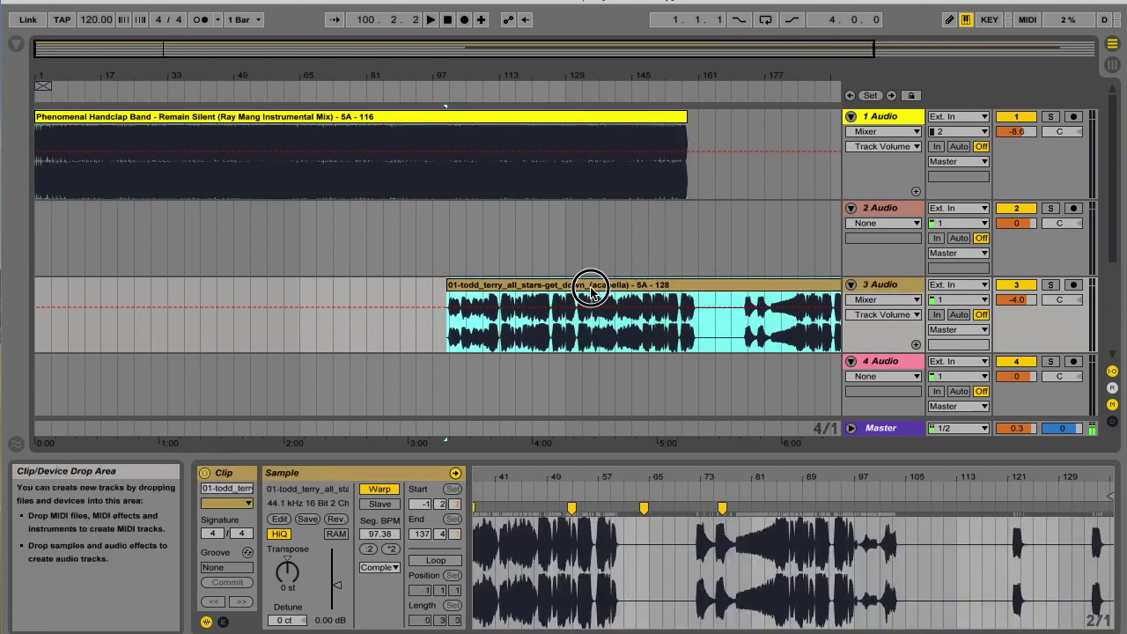
drag(541, 471, 695, 466)
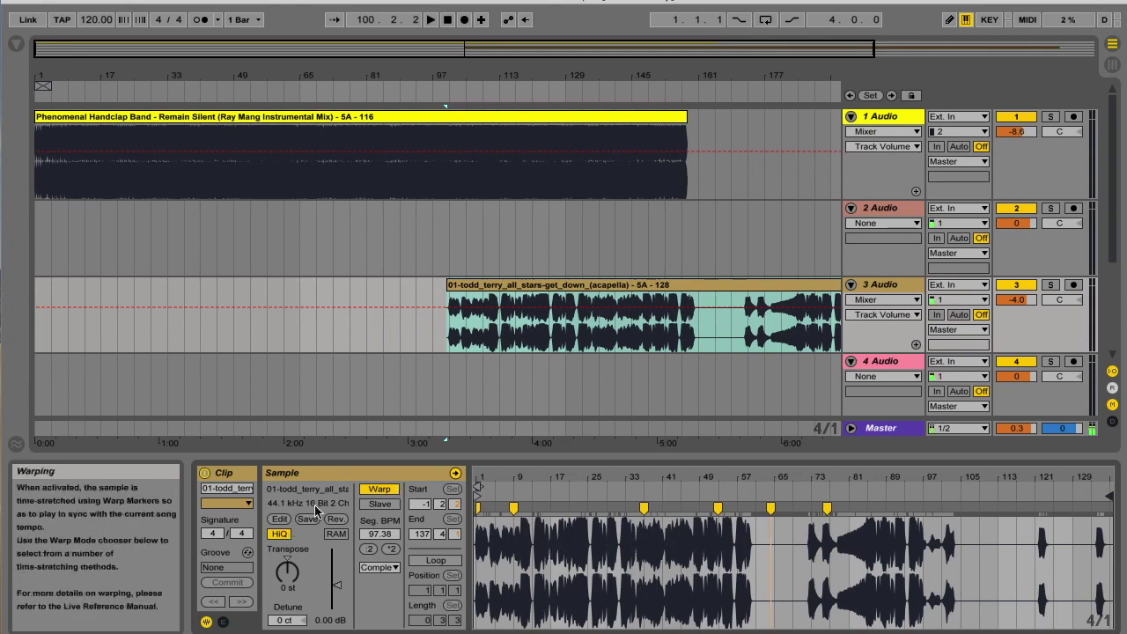
drag(483, 552, 885, 541)
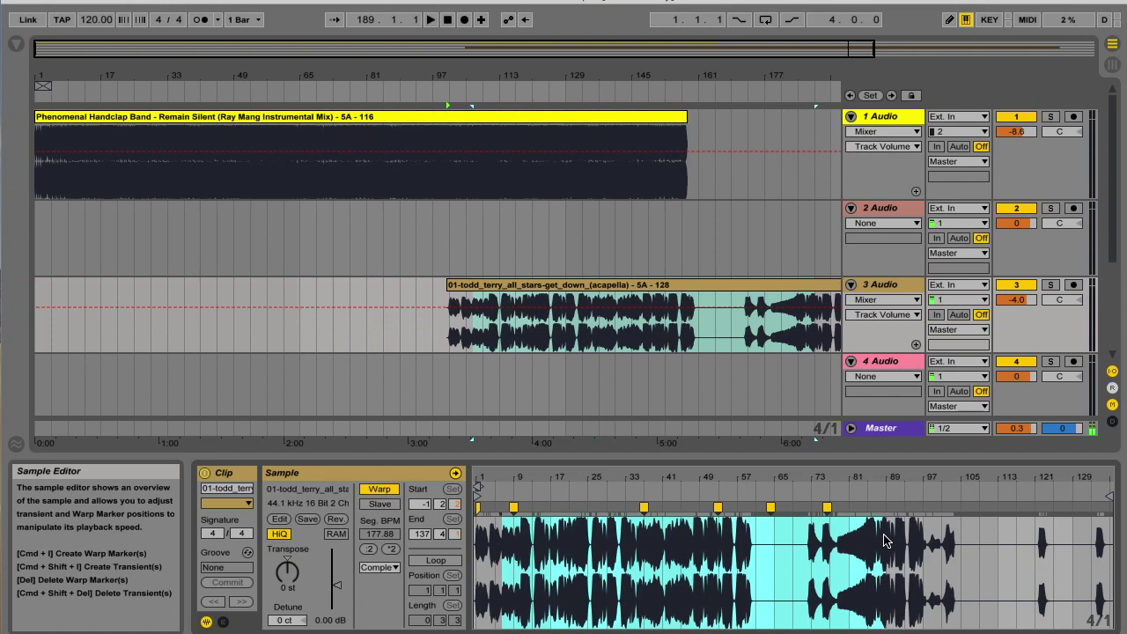
key(Delete)
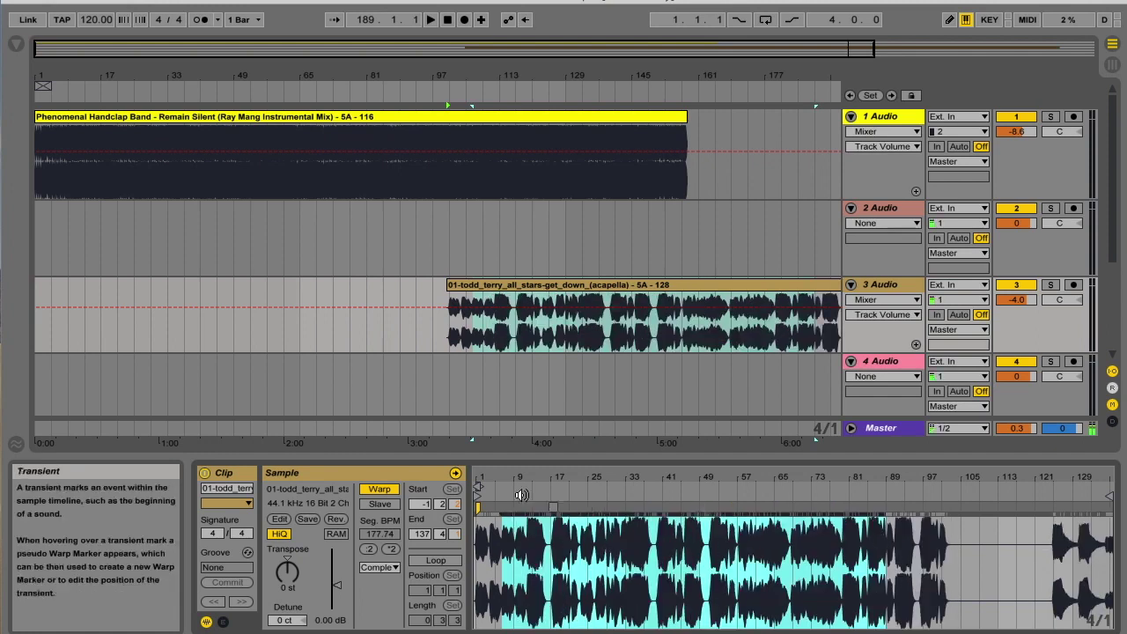
Play the acapella clip together with the instrumental from the beginning of the acapella
drag(490, 479, 495, 585)
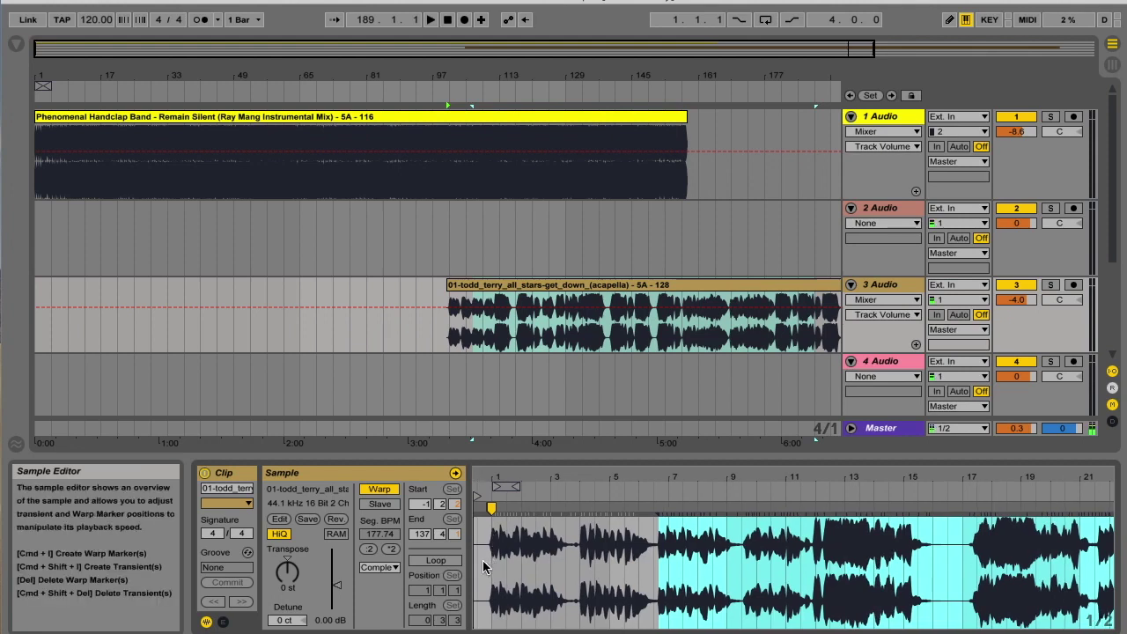
click(528, 288)
key(space)
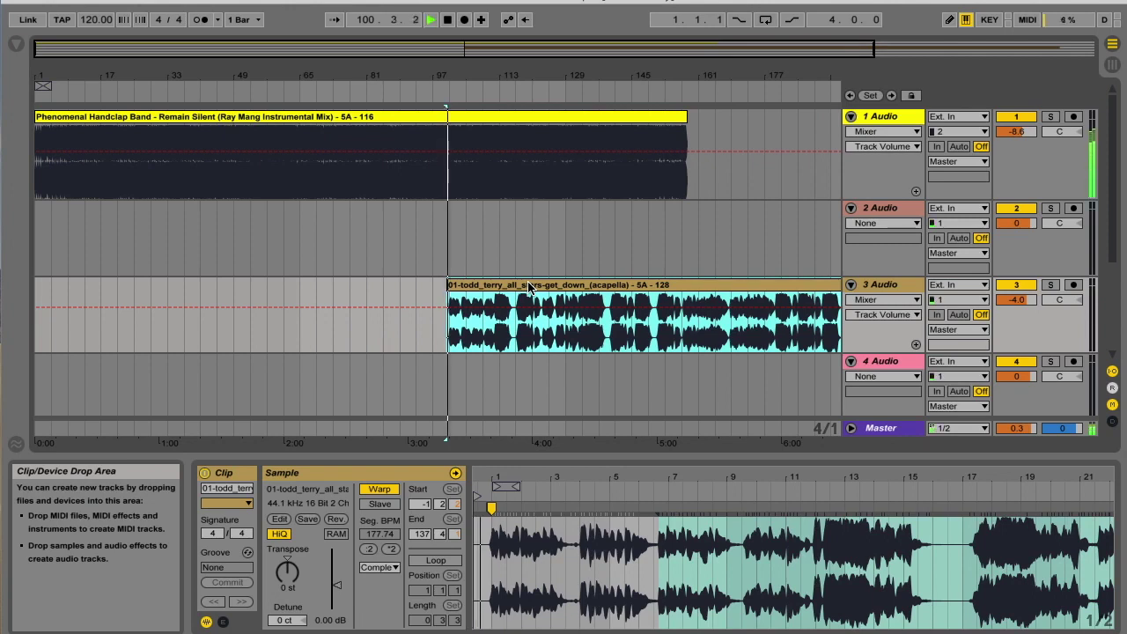
key(space)
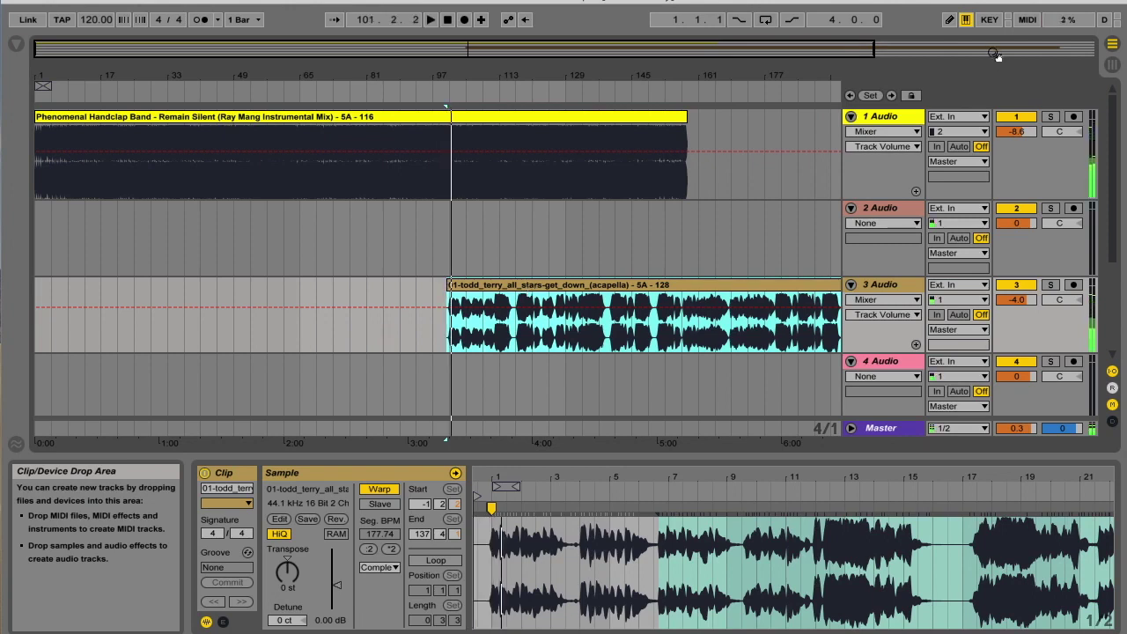
Deactivate the instrumental track and play the acapella on its own from the clip's beginning
click(1015, 117)
click(555, 283)
key(space)
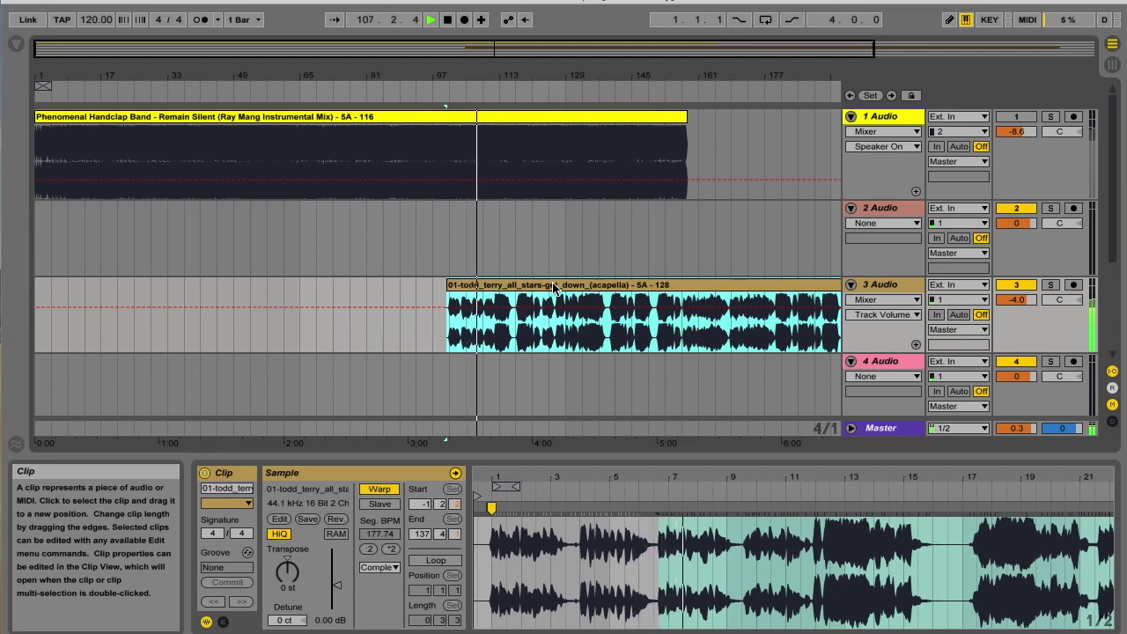
key(space)
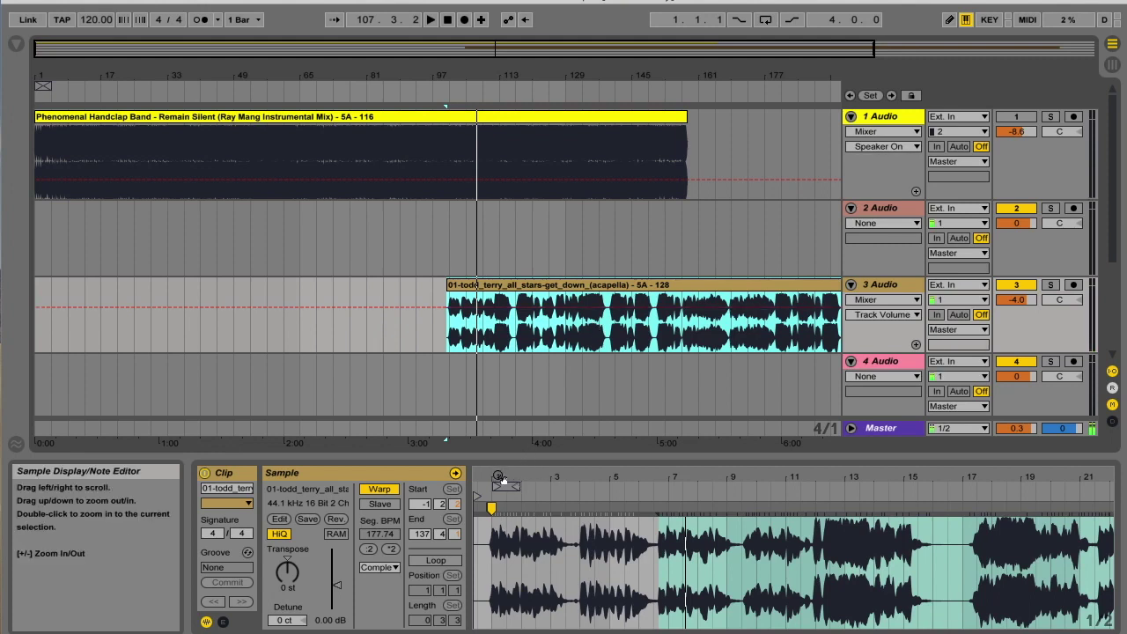
Move the acapella clip's start marker to the onset of the first vocal, at -1.4.4, checking the position by playback
drag(495, 476, 549, 520)
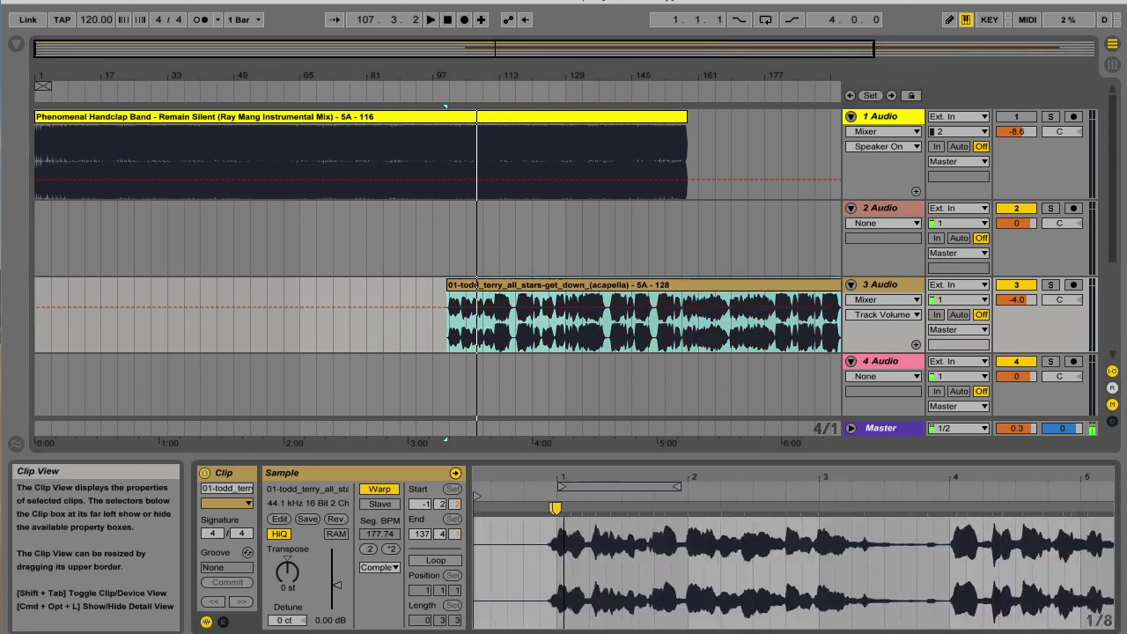
drag(548, 473, 687, 529)
mouse_move(658, 484)
mouse_down()
mouse_move(670, 481)
mouse_move(652, 473)
mouse_up()
mouse_move(482, 494)
mouse_down()
mouse_move(643, 495)
mouse_move(688, 520)
mouse_move(688, 499)
mouse_up()
click(692, 475)
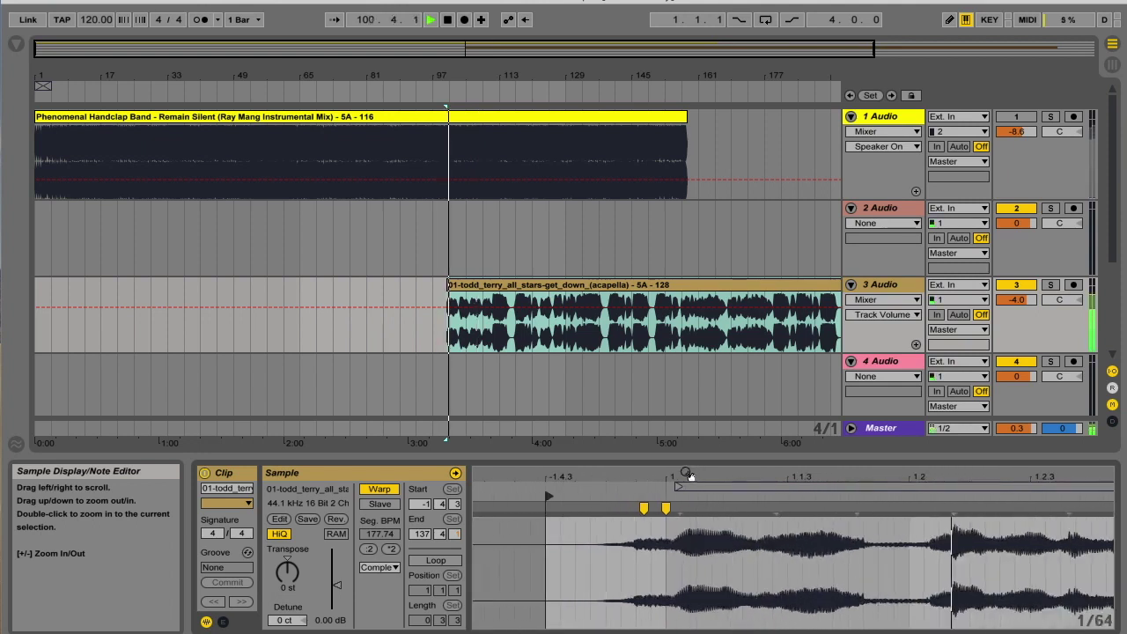
key(space)
mouse_move(688, 475)
mouse_down()
mouse_move(672, 499)
mouse_move(676, 468)
mouse_up()
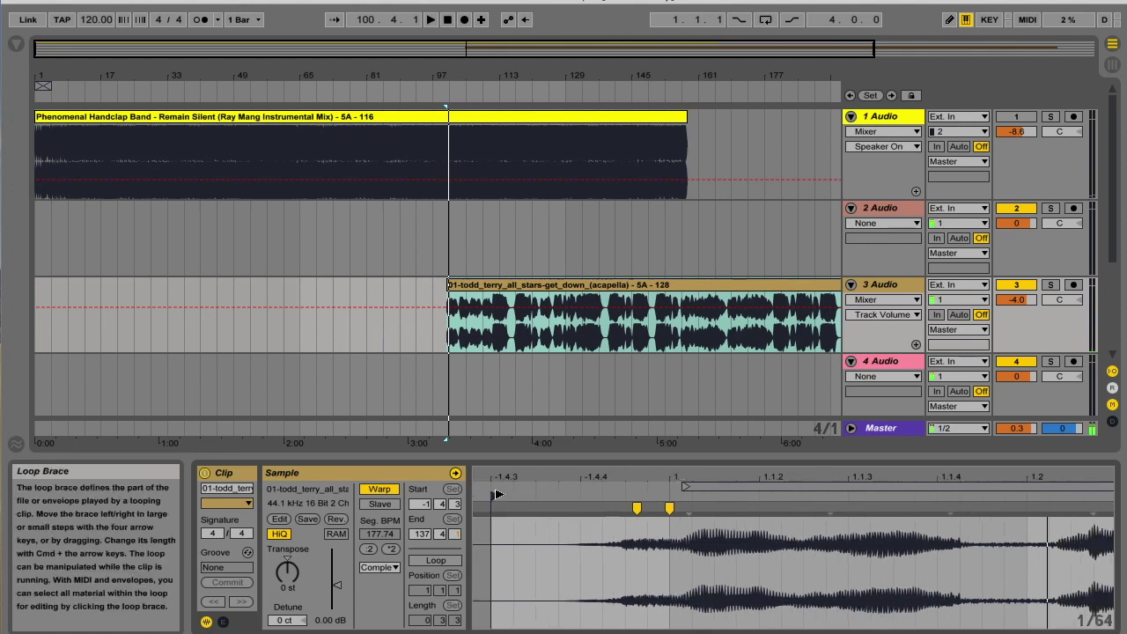
mouse_move(509, 500)
mouse_down()
mouse_move(626, 498)
mouse_move(675, 485)
mouse_move(637, 499)
mouse_up()
click(627, 498)
key(space)
key(space)
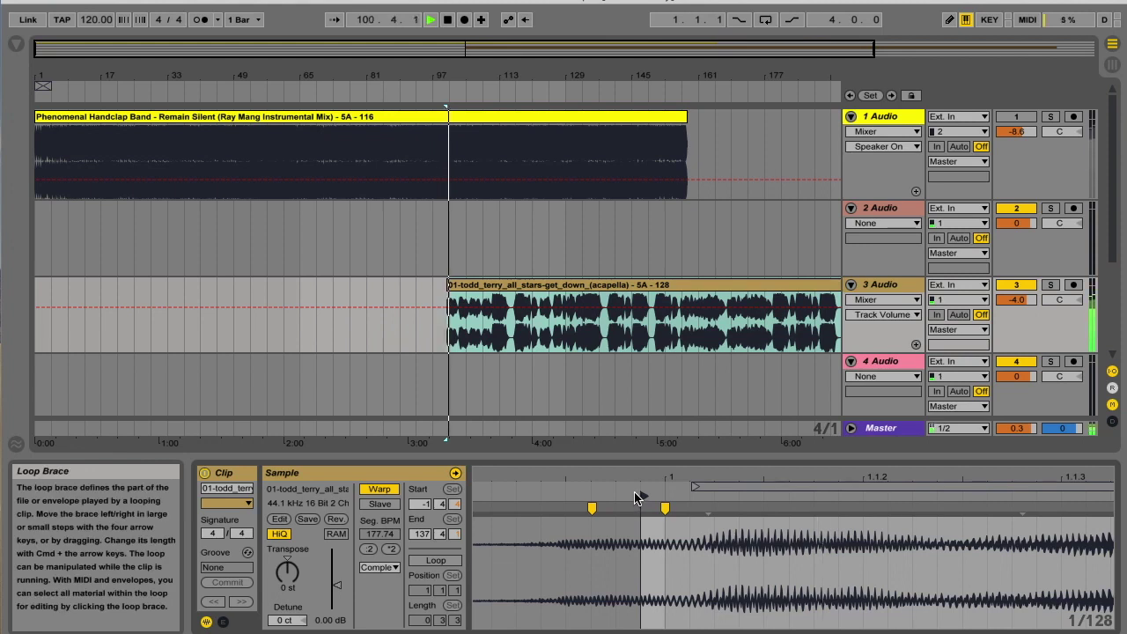
key(space)
Add a warp marker at the acapella's start marker and set 1.1.1 at that point
double_click(641, 510)
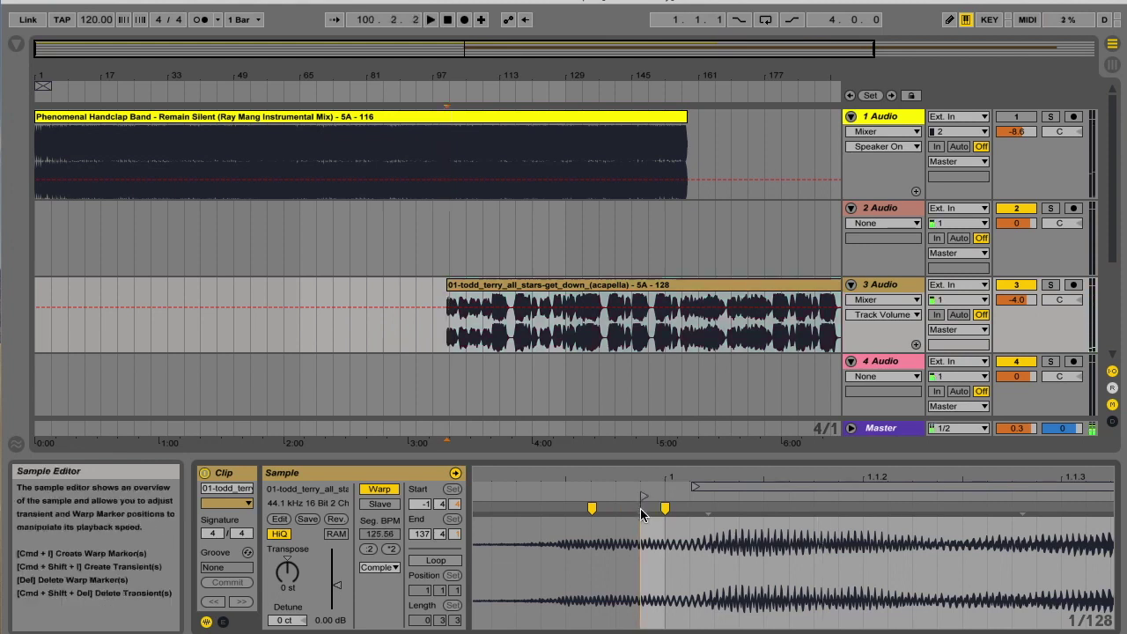
right_click(645, 516)
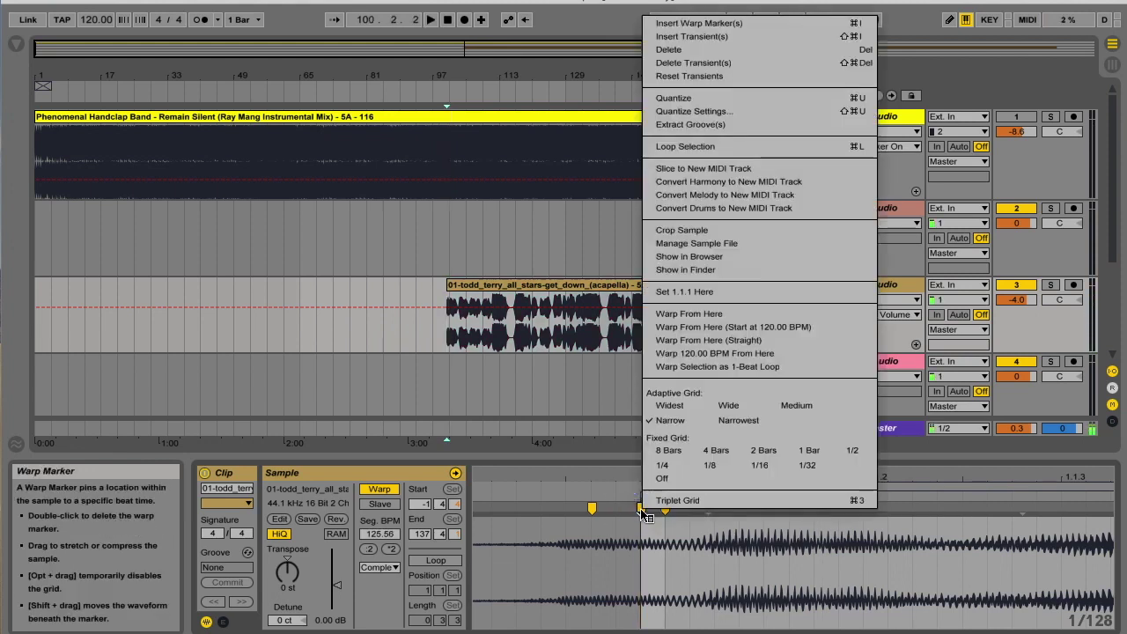
click(675, 291)
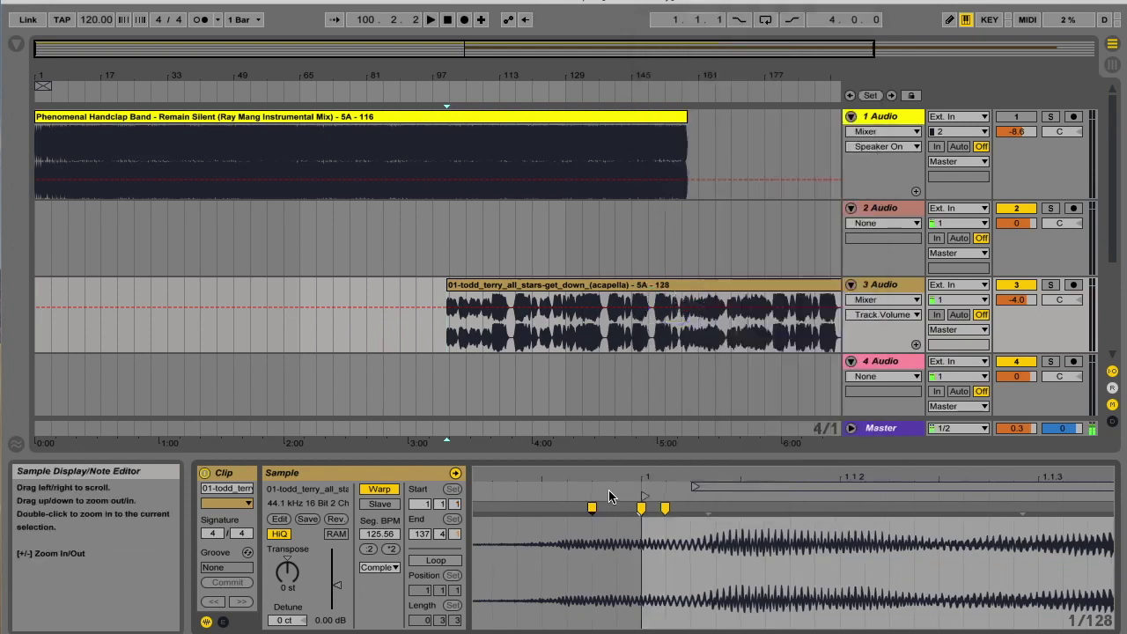
Delete the extra warp markers on either side of 1.1.1 and apply Warp From Here at the remaining marker
double_click(665, 509)
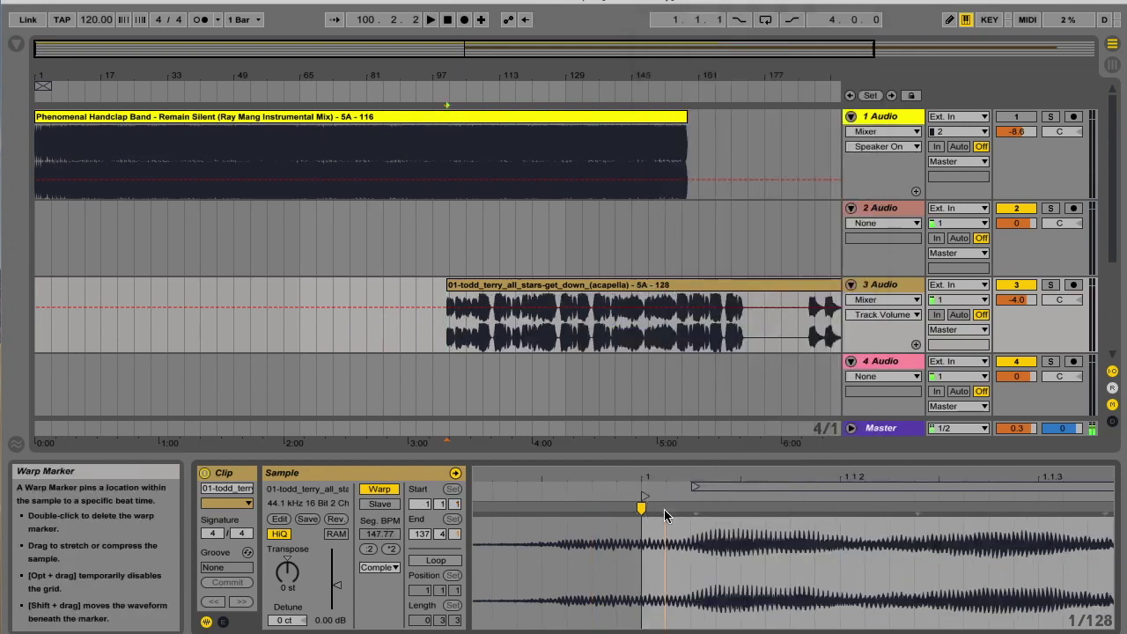
drag(670, 476, 670, 455)
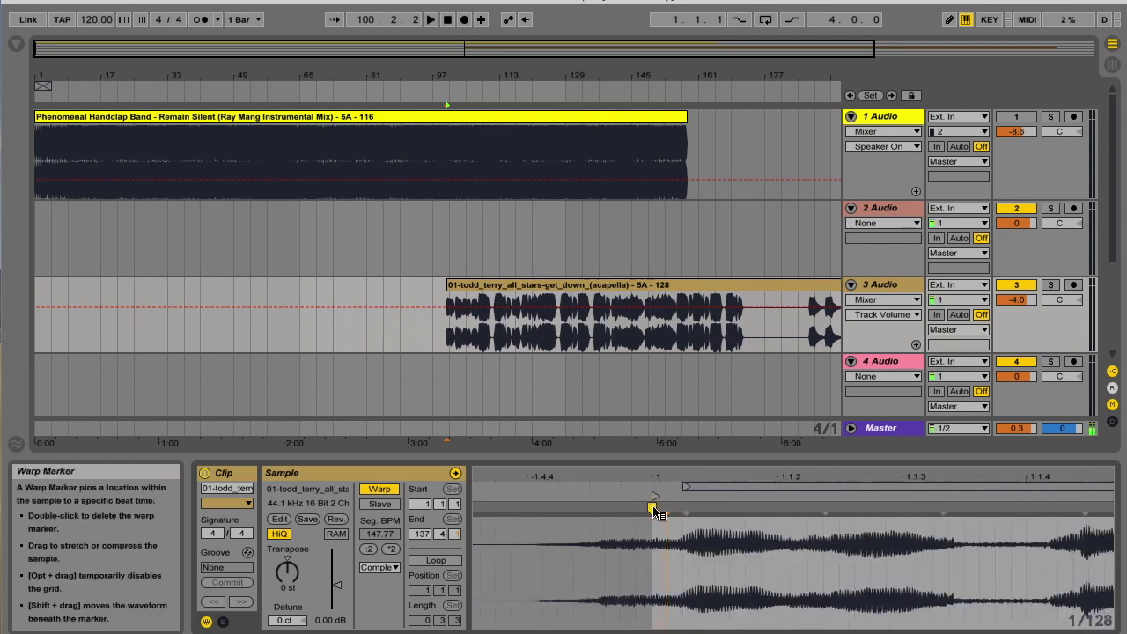
right_click(653, 510)
click(699, 309)
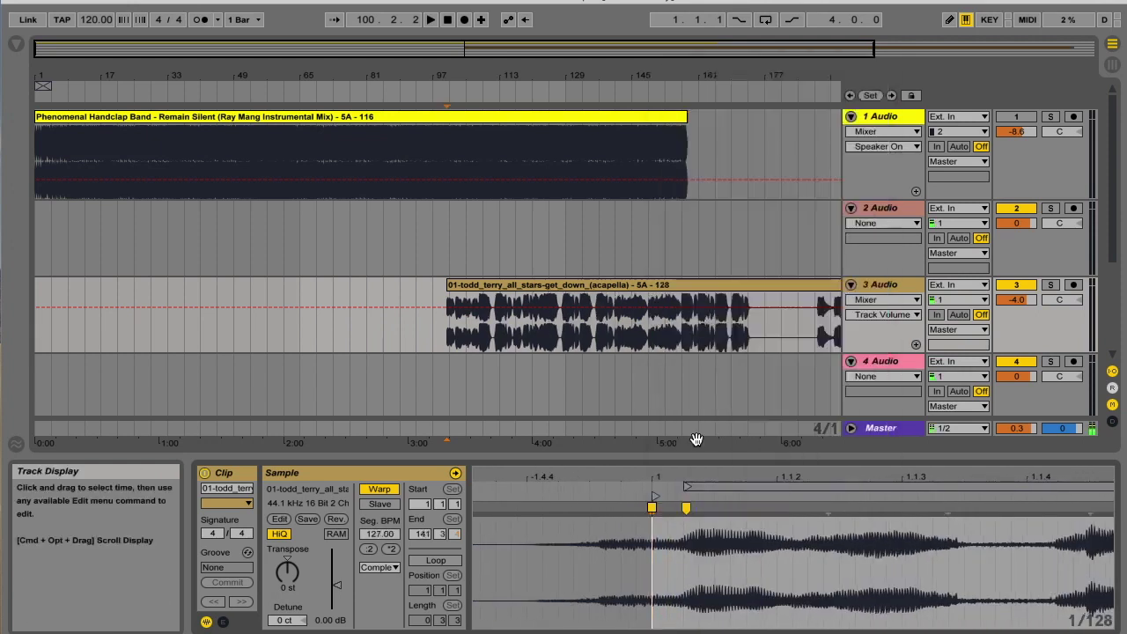
Play the acapella from its start to check the timing of the first vocal phrases against the grid
mouse_move(692, 483)
mouse_down()
mouse_move(690, 379)
mouse_move(704, 467)
mouse_up()
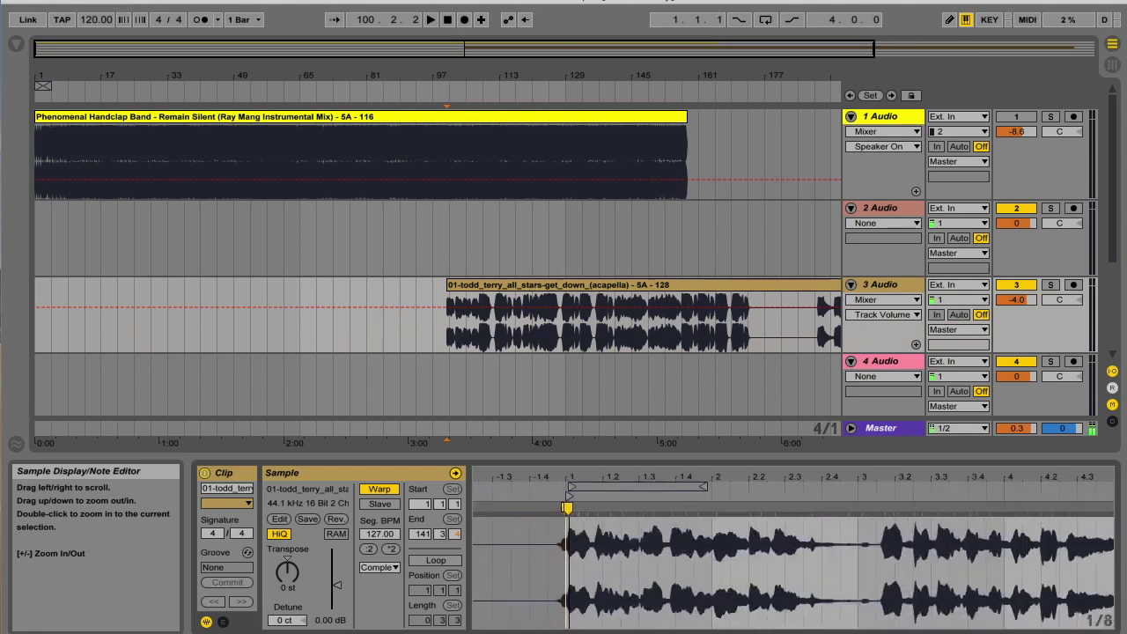
drag(695, 524, 695, 548)
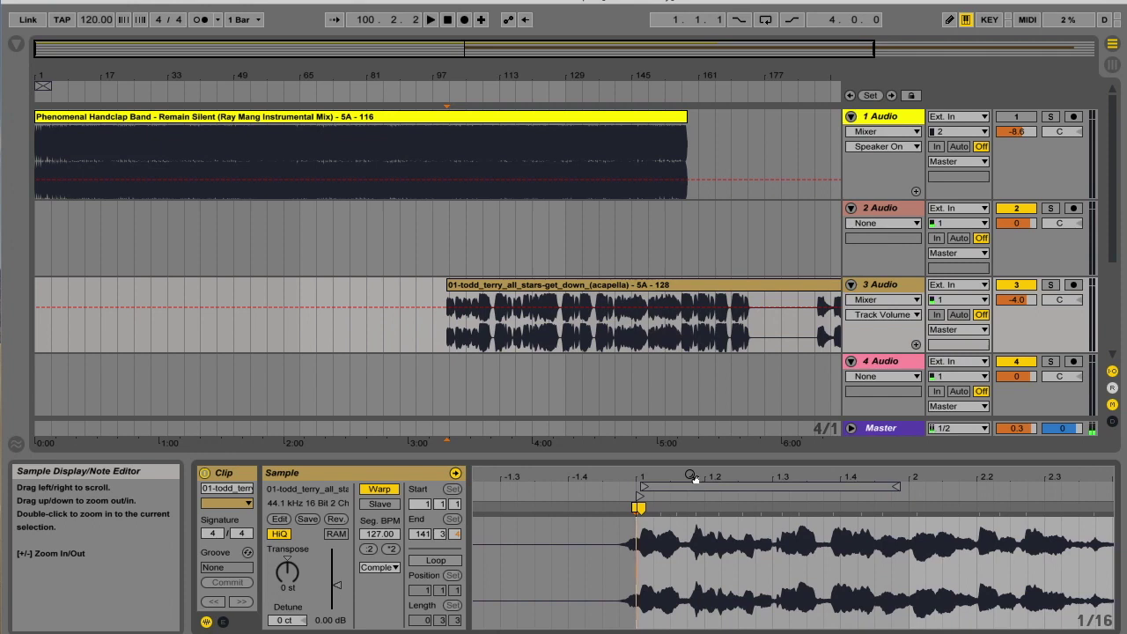
key(space)
drag(695, 479, 569, 473)
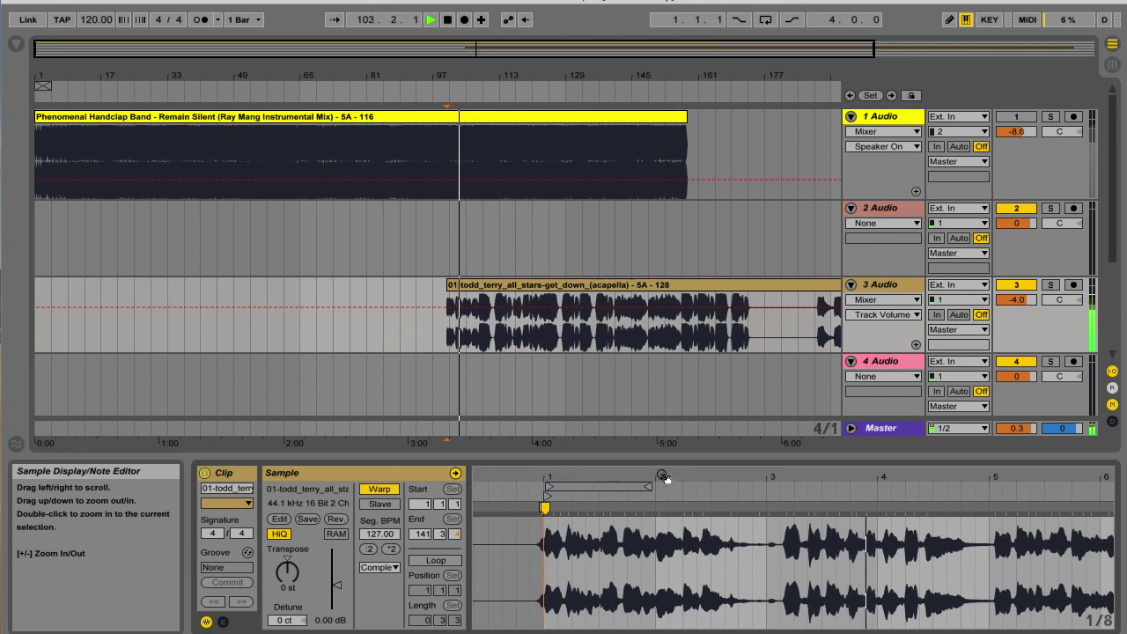
drag(665, 479, 599, 473)
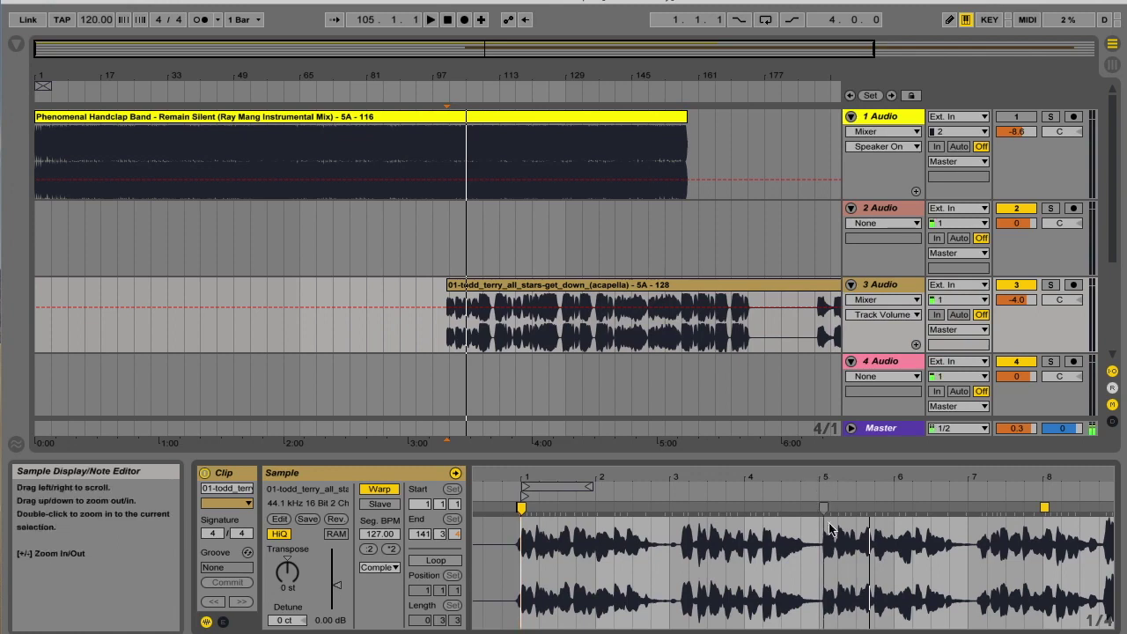
Play the acapella from around bar 4 and pin the vocal onset at bar 5 with a warp marker
drag(829, 473, 755, 539)
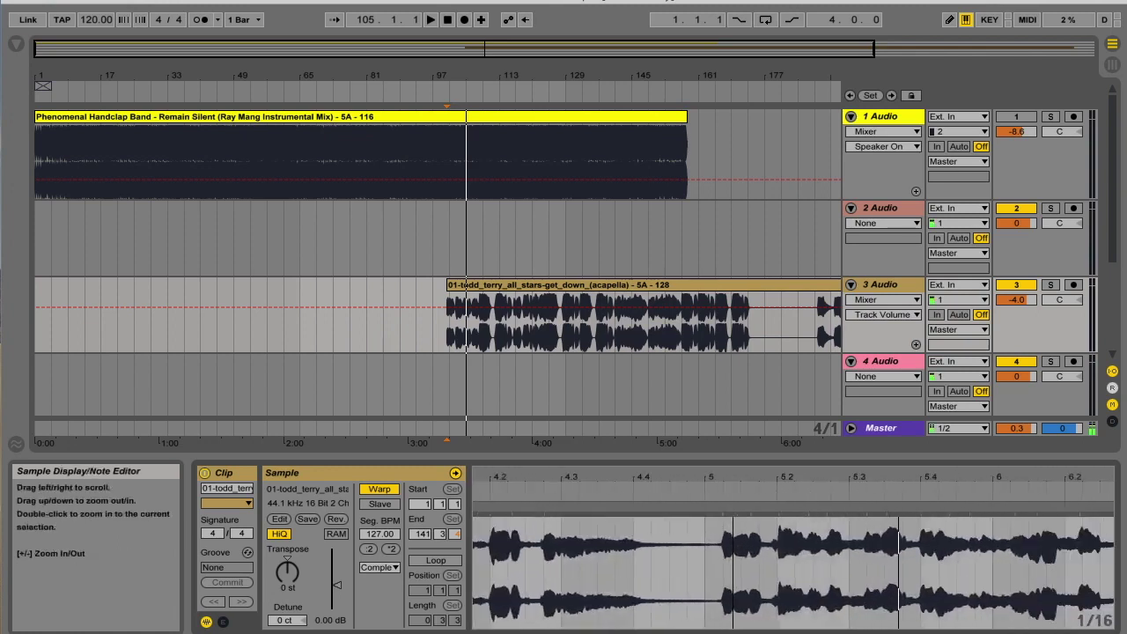
click(504, 494)
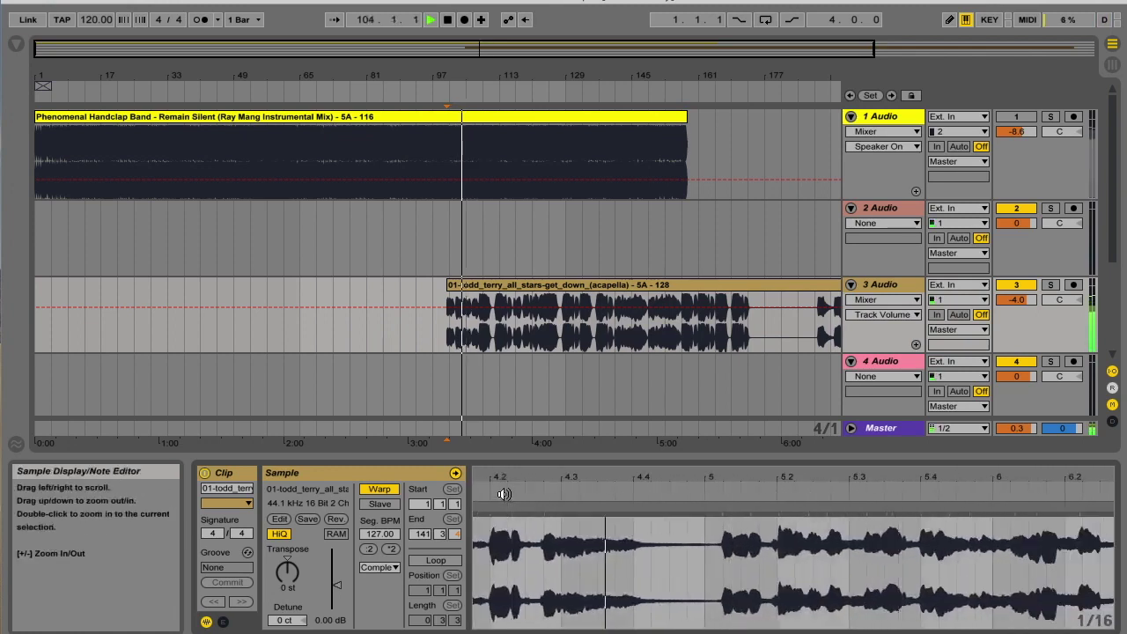
key(space)
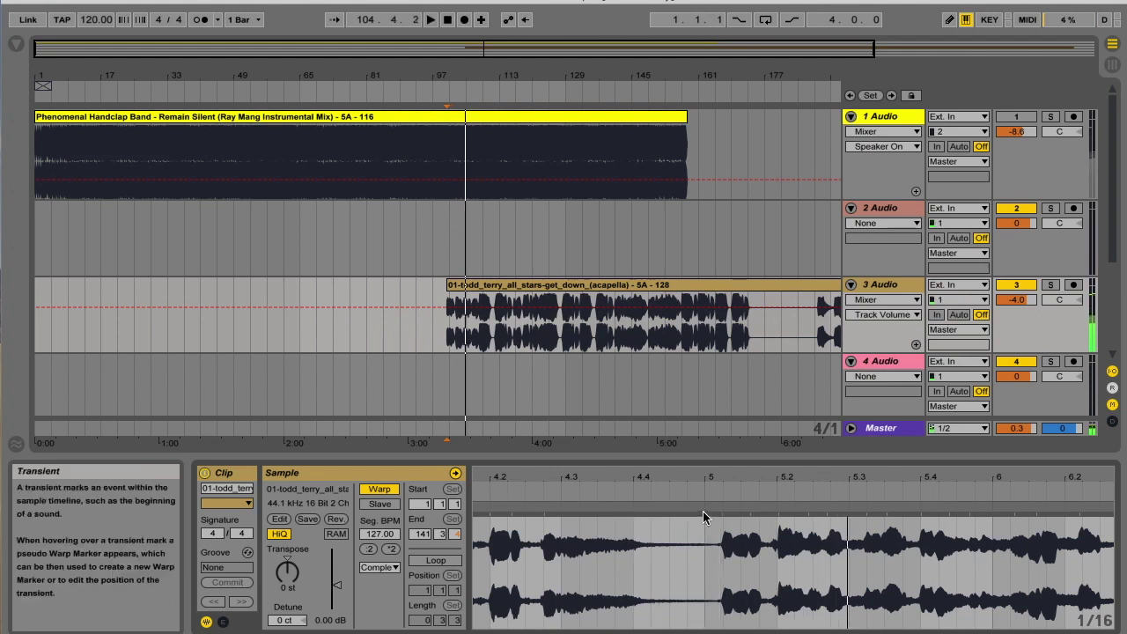
mouse_move(720, 504)
mouse_down()
mouse_move(705, 506)
mouse_move(672, 581)
mouse_move(705, 581)
mouse_up()
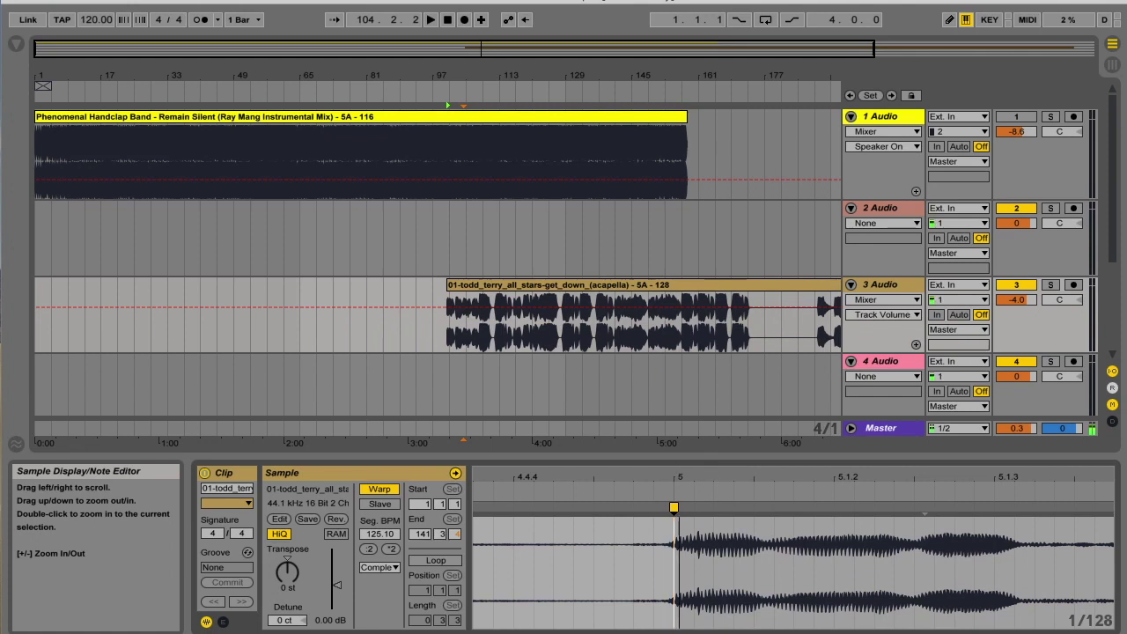
Play the acapella from just before bar 5 to check the vocal timing up to bar 9
mouse_move(681, 473)
mouse_down()
mouse_move(681, 498)
mouse_move(672, 400)
mouse_up()
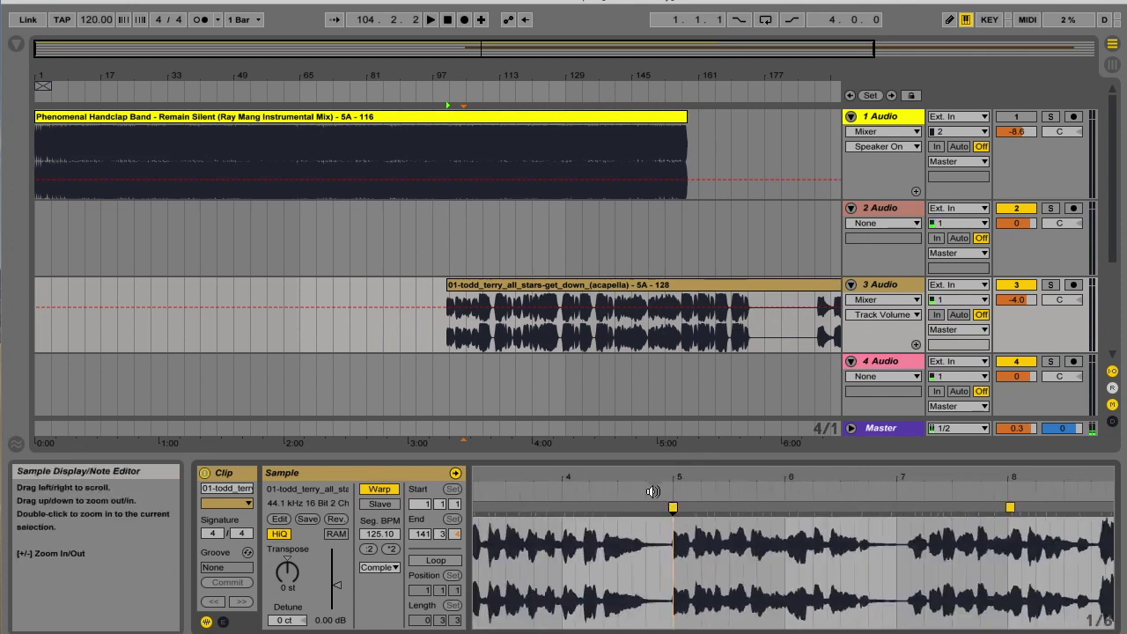
click(652, 491)
drag(701, 478, 619, 460)
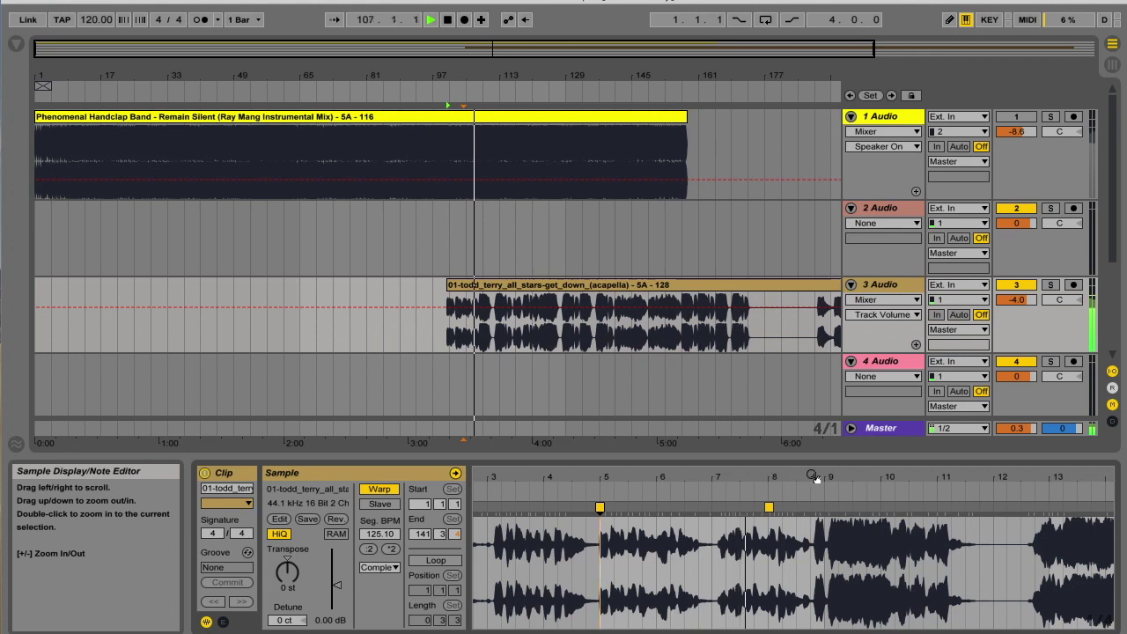
drag(823, 476, 787, 473)
key(space)
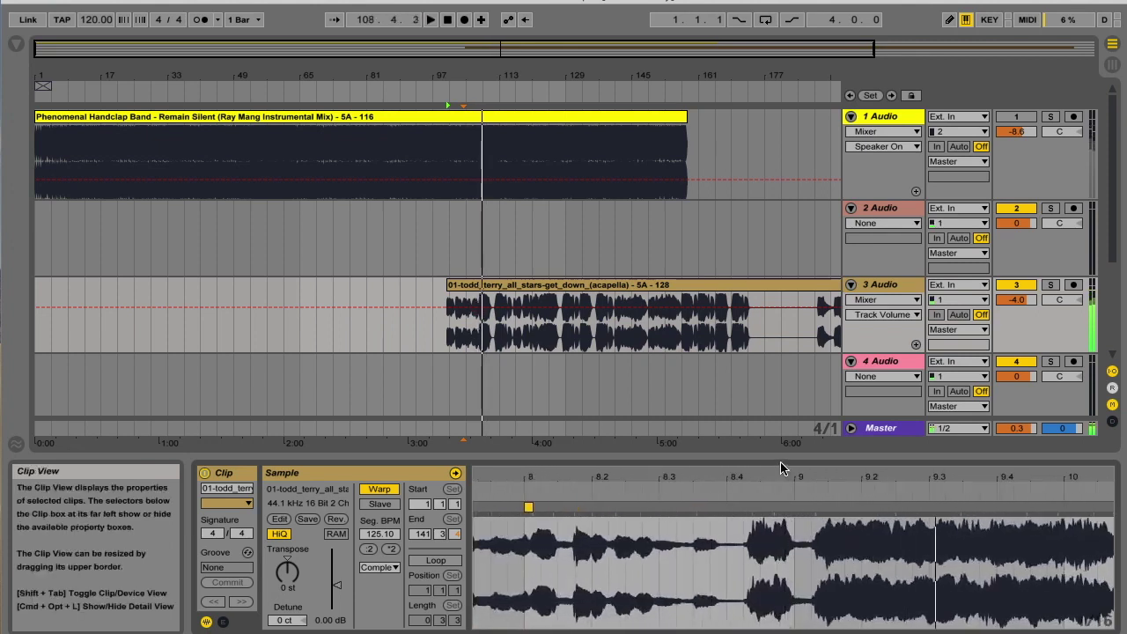
Delete all the acapella's warp markers after bar 5, from the one at bar 8 through the end of the clip
drag(586, 477, 629, 440)
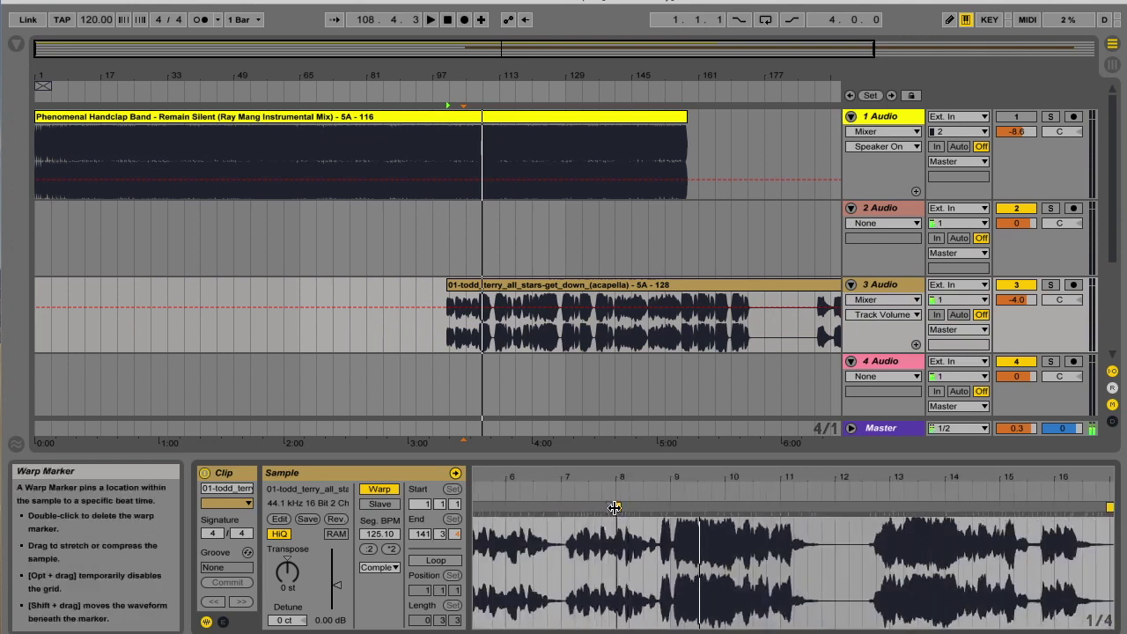
drag(612, 510, 615, 512)
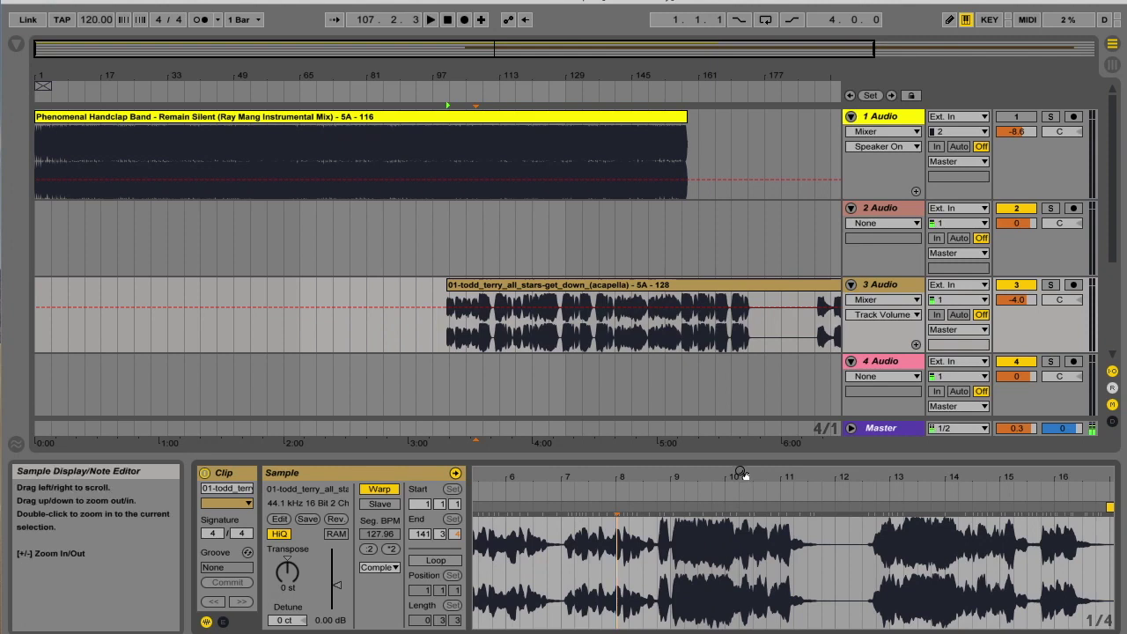
drag(742, 472, 574, 473)
drag(599, 539, 1118, 541)
key(Delete)
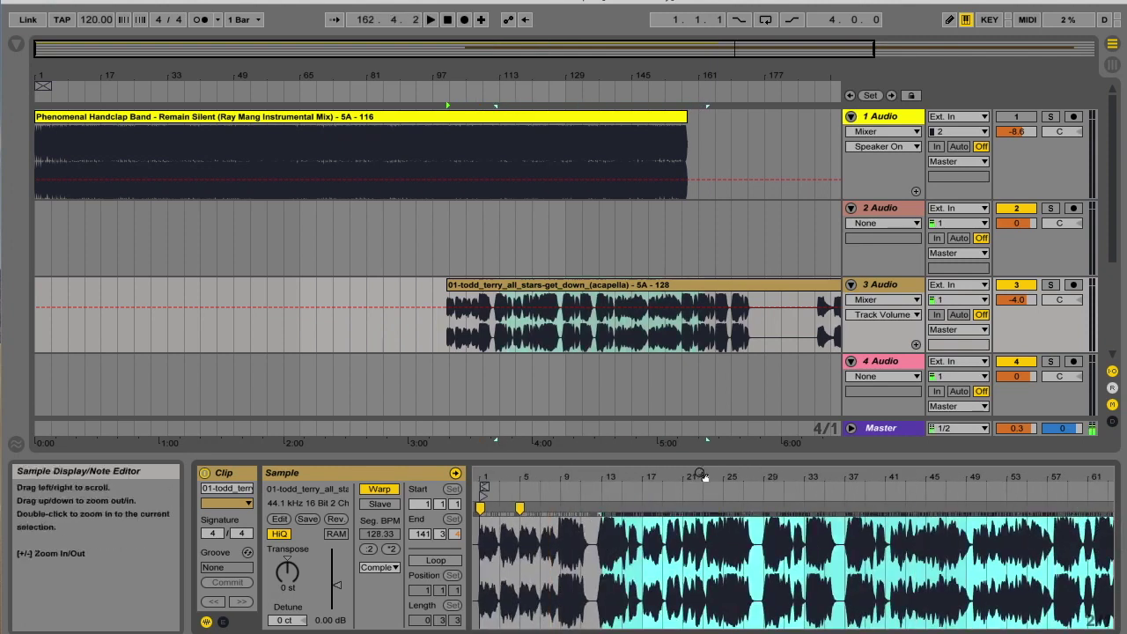
drag(691, 474, 557, 478)
drag(687, 539, 1120, 543)
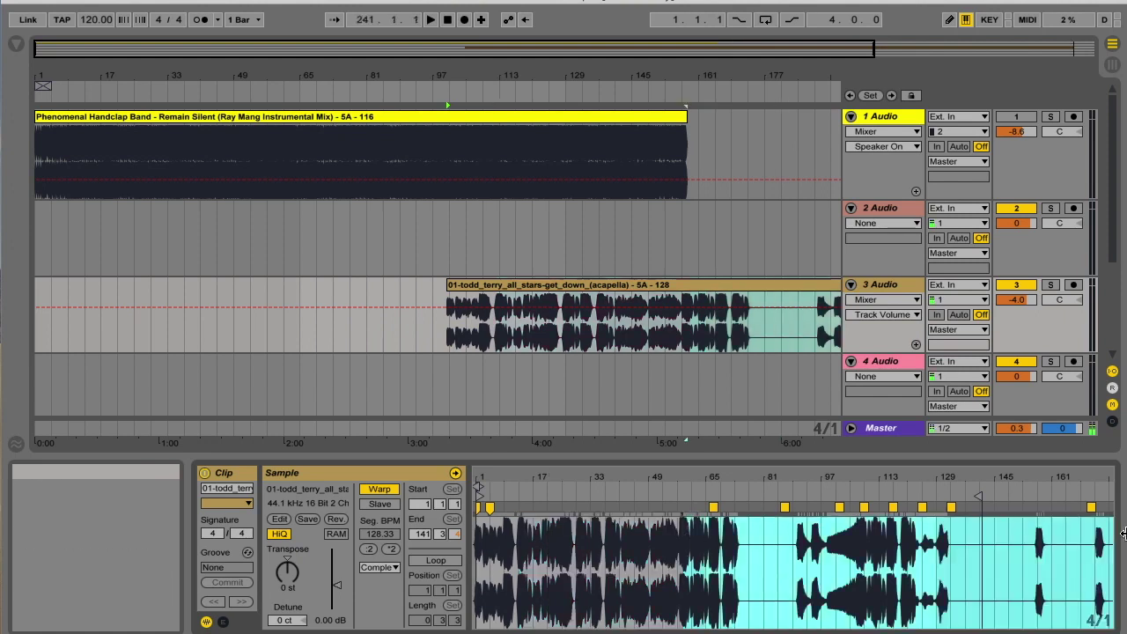
key(Delete)
mouse_move(491, 480)
mouse_down()
mouse_move(491, 555)
mouse_move(528, 582)
mouse_move(586, 581)
mouse_up()
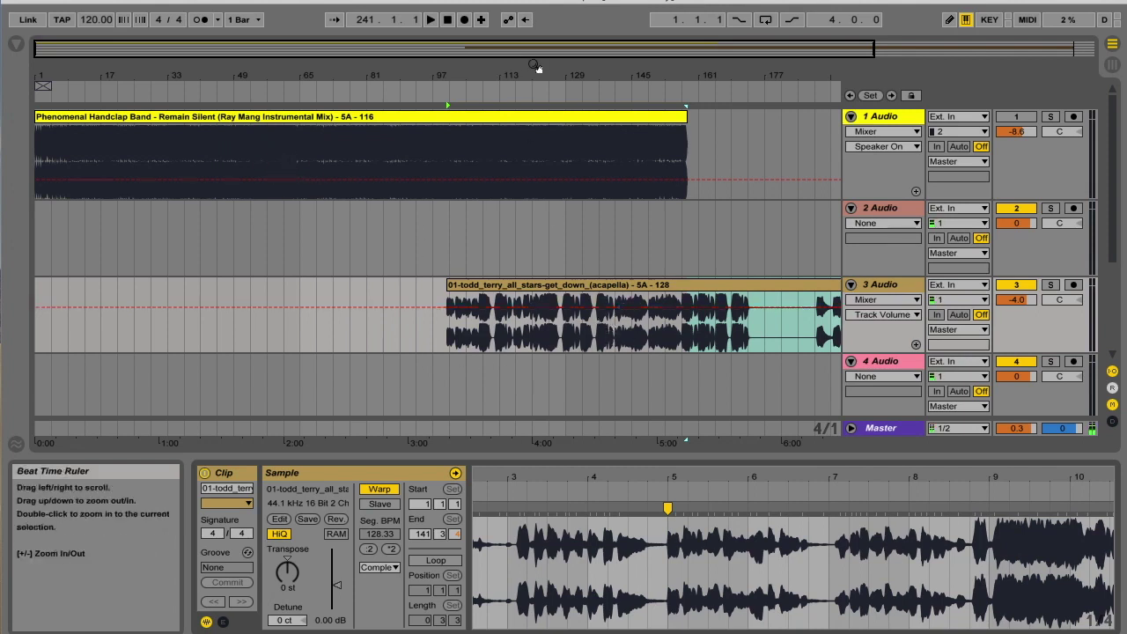
Move the acapella clip to the very start of the arrangement and turn on the instrumental track, 1 Audio
drag(536, 73, 536, 35)
click(491, 284)
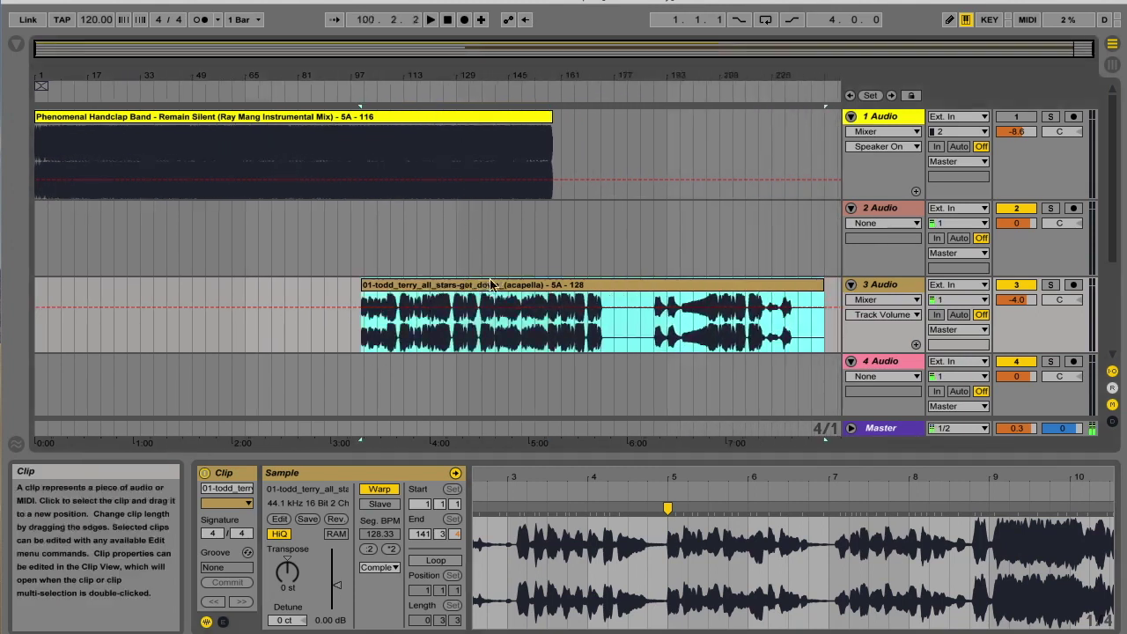
drag(509, 287, 184, 290)
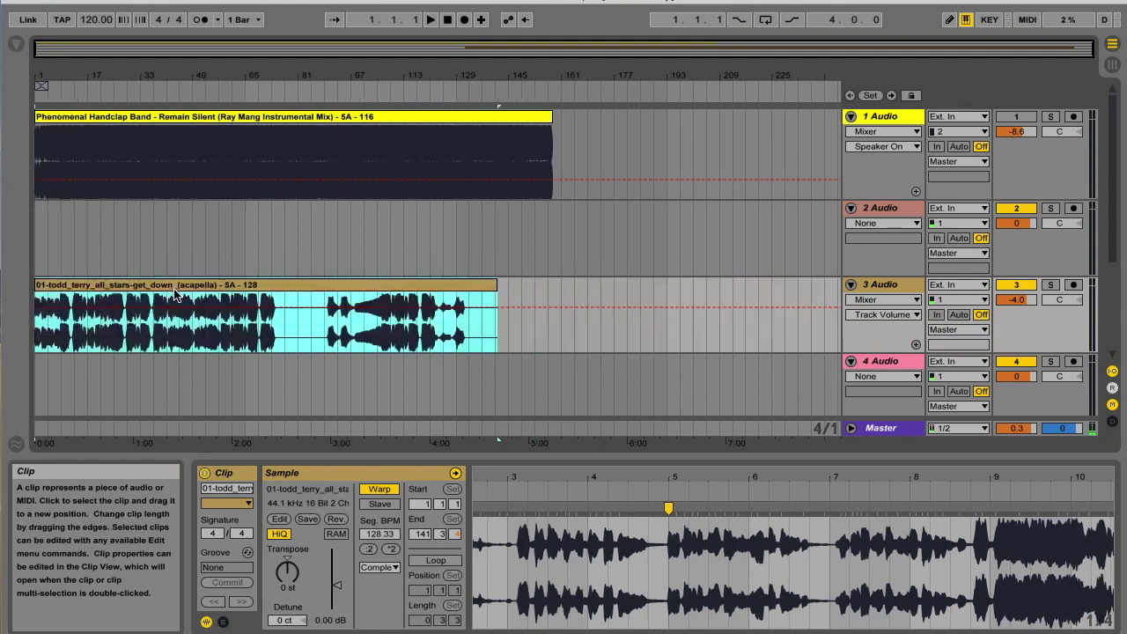
click(1017, 117)
click(1016, 117)
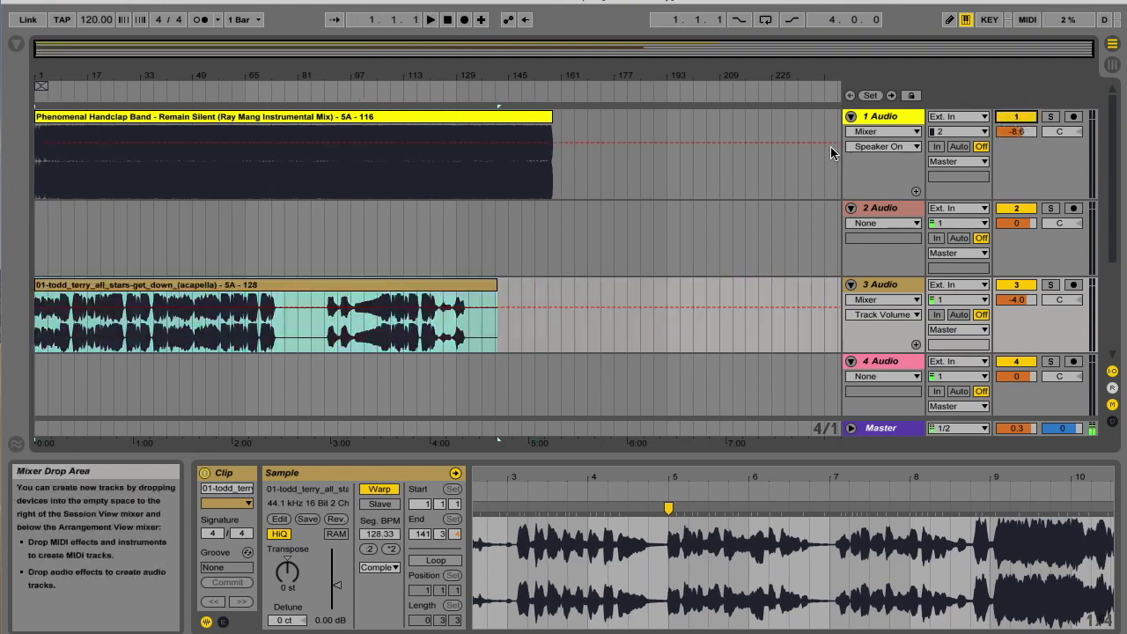
Play both tracks from the start and pin the vocal onset at bar 9 with a warp marker
key(space)
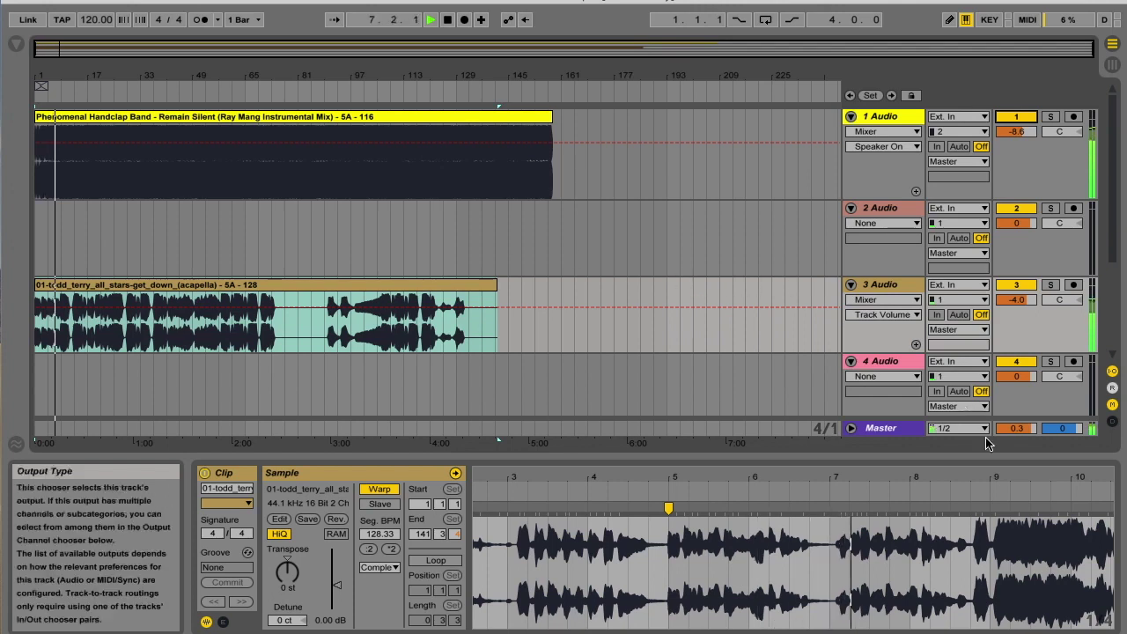
drag(996, 478, 901, 470)
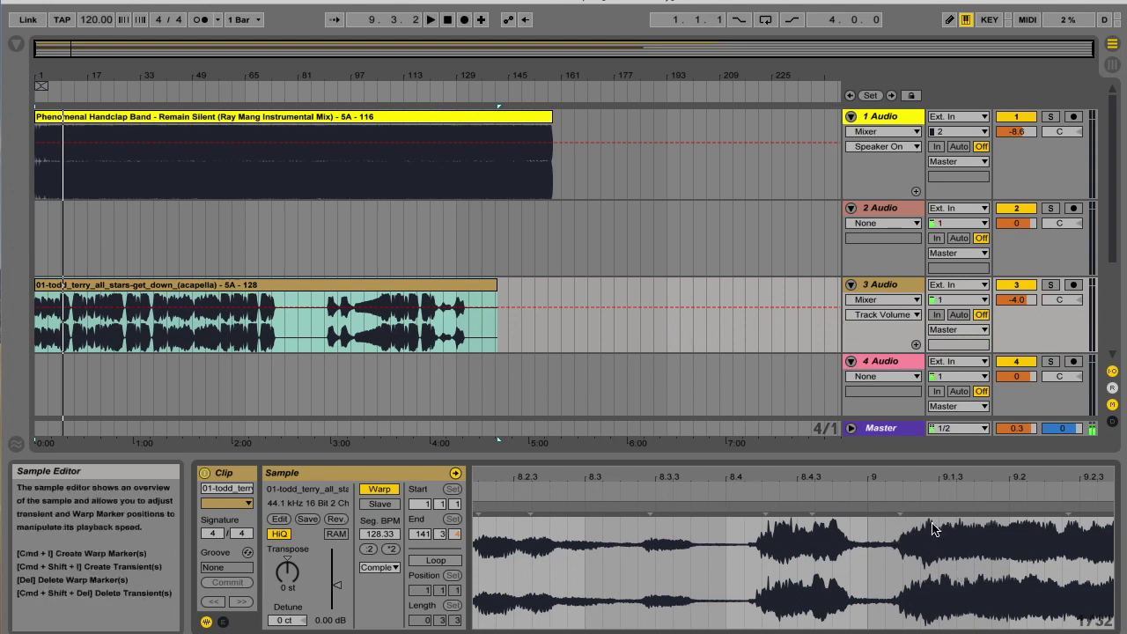
mouse_move(900, 509)
mouse_down()
mouse_move(865, 507)
mouse_move(874, 422)
mouse_up()
Play both tracks from around bar 6 and pin the vocal onset at bar 17 with a warp marker
click(610, 488)
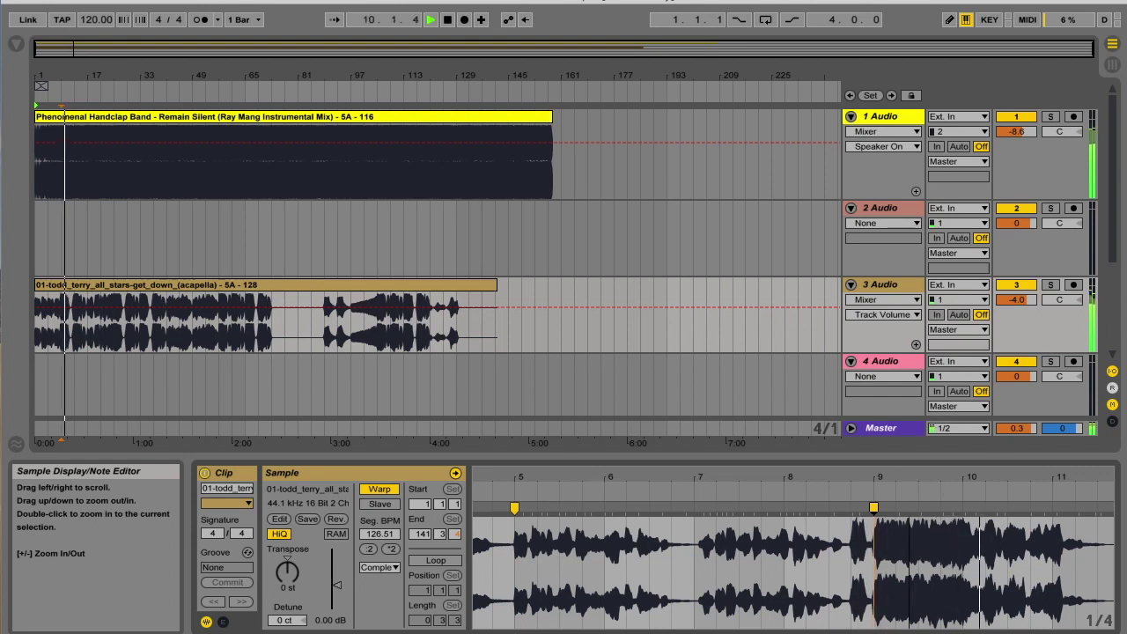
drag(913, 473, 745, 471)
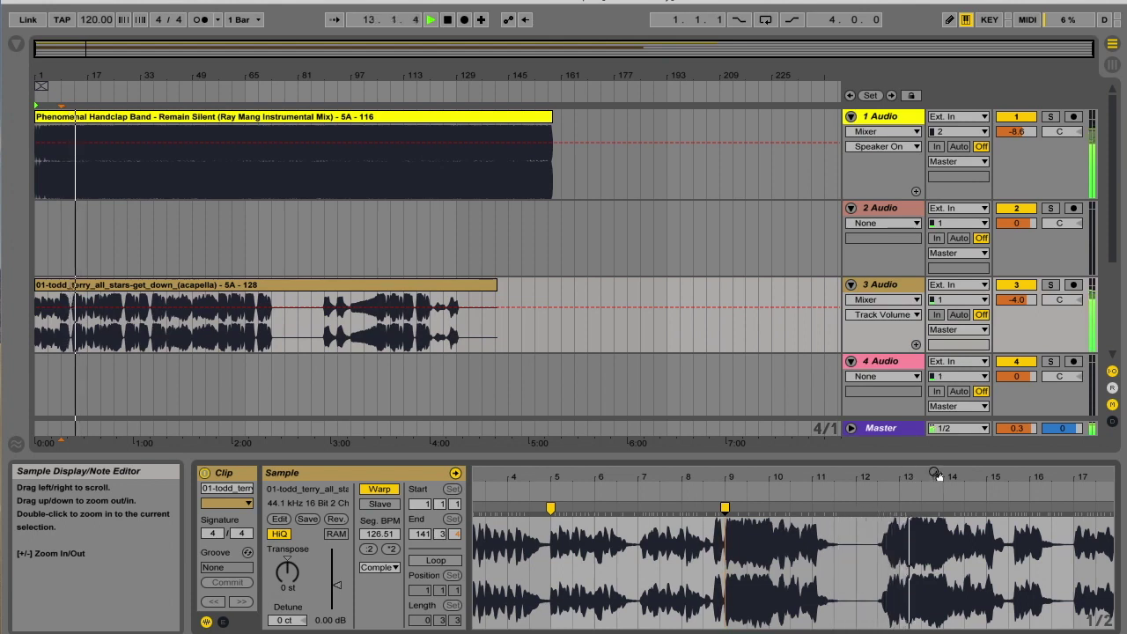
mouse_move(986, 474)
mouse_down()
mouse_move(706, 474)
mouse_move(706, 550)
mouse_up()
drag(705, 503, 773, 564)
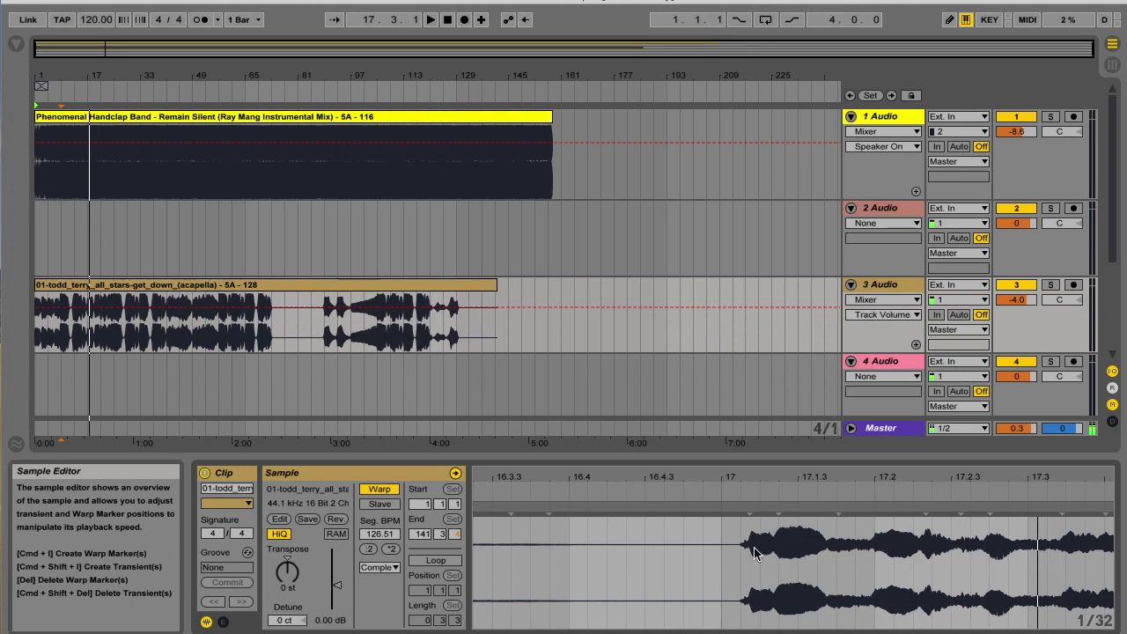
drag(746, 508, 719, 511)
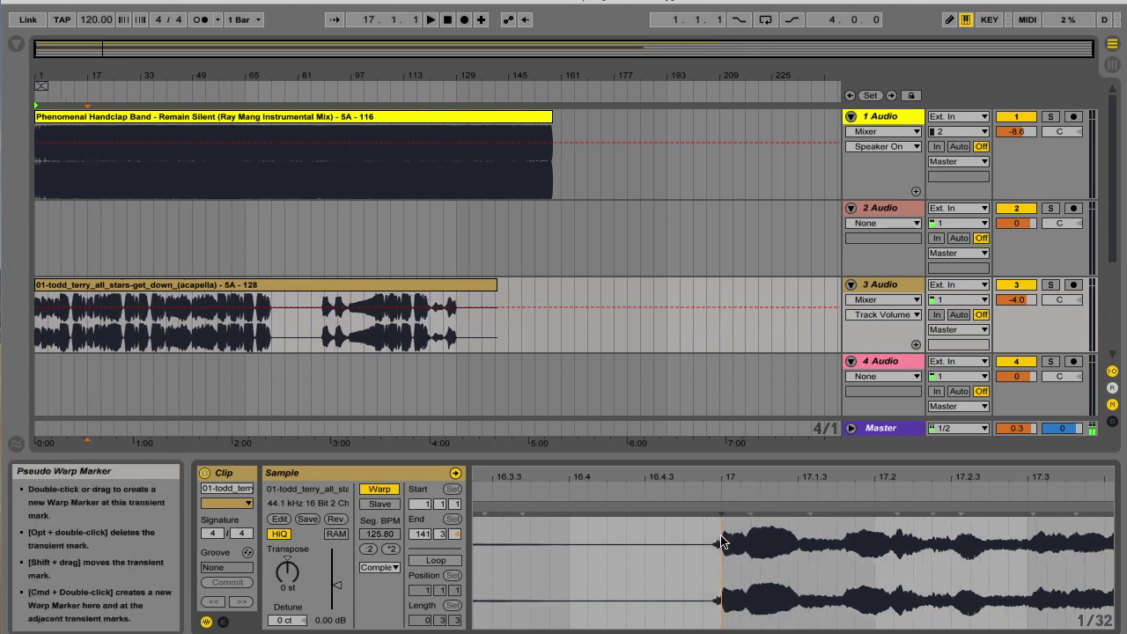
double_click(720, 509)
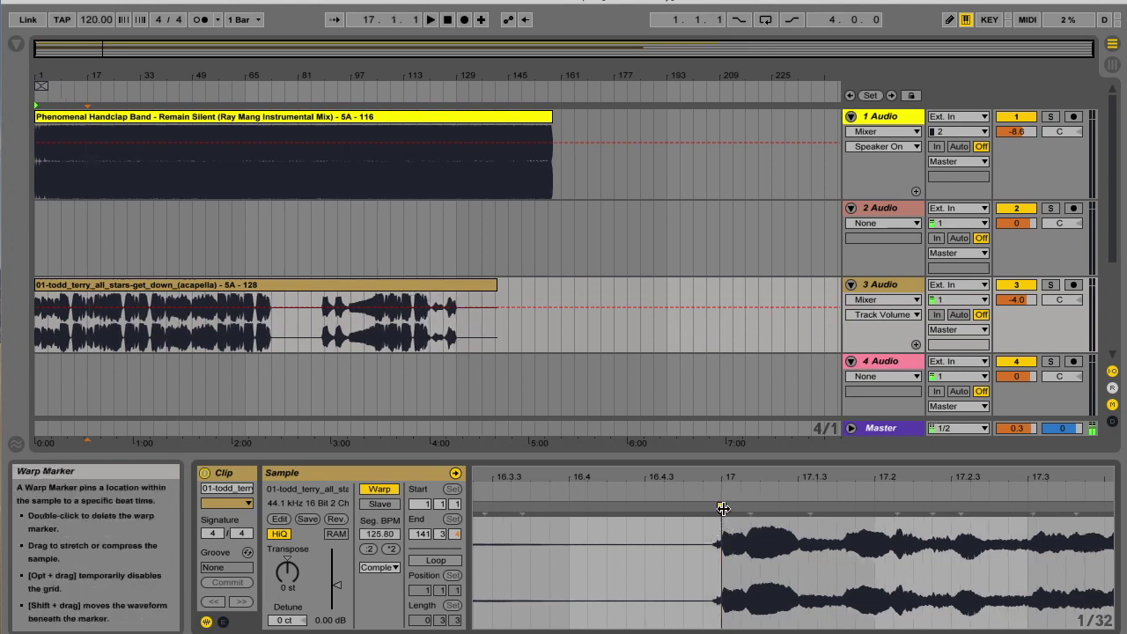
Pin the vocal onset at bar 41 with a warp marker and play from just before it to check the timing
drag(736, 476, 652, 477)
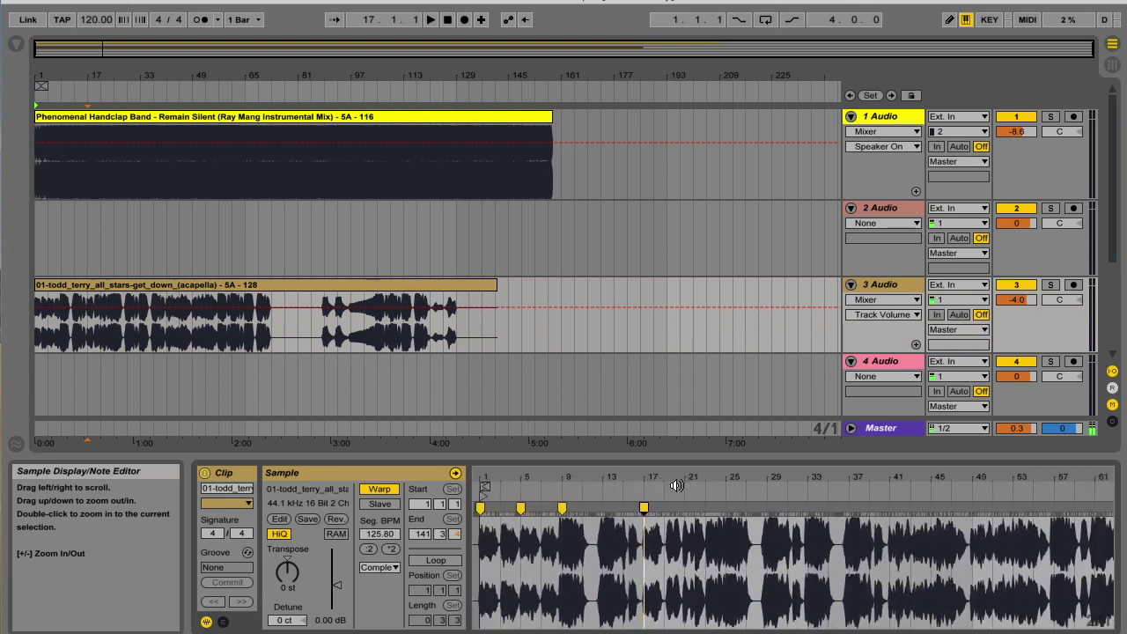
drag(892, 478, 892, 563)
drag(891, 520, 894, 469)
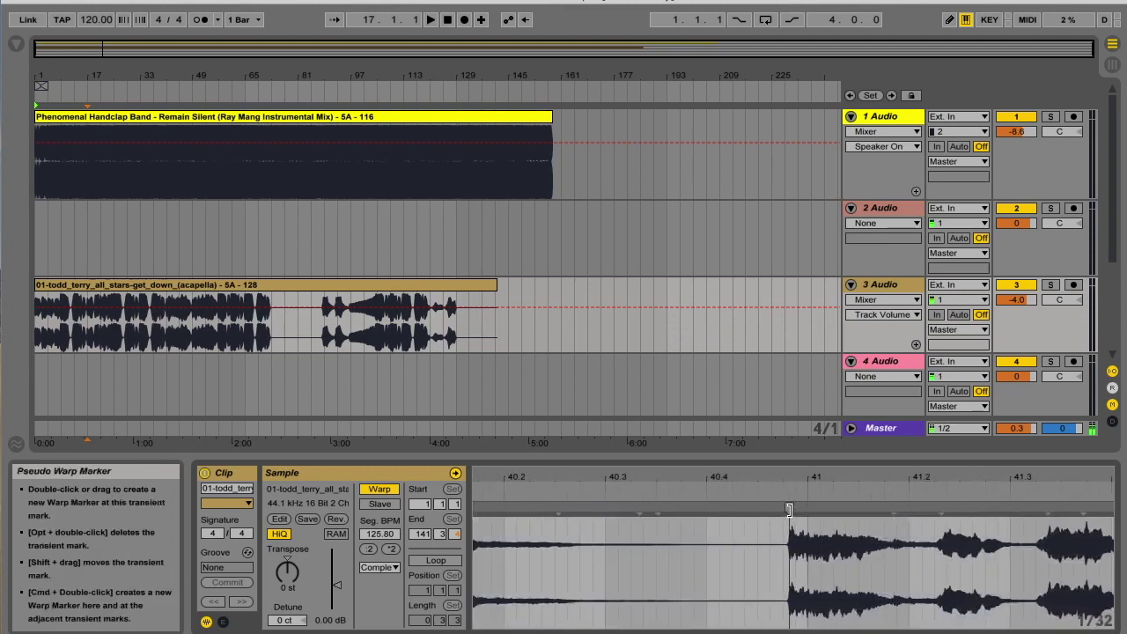
drag(789, 510, 808, 510)
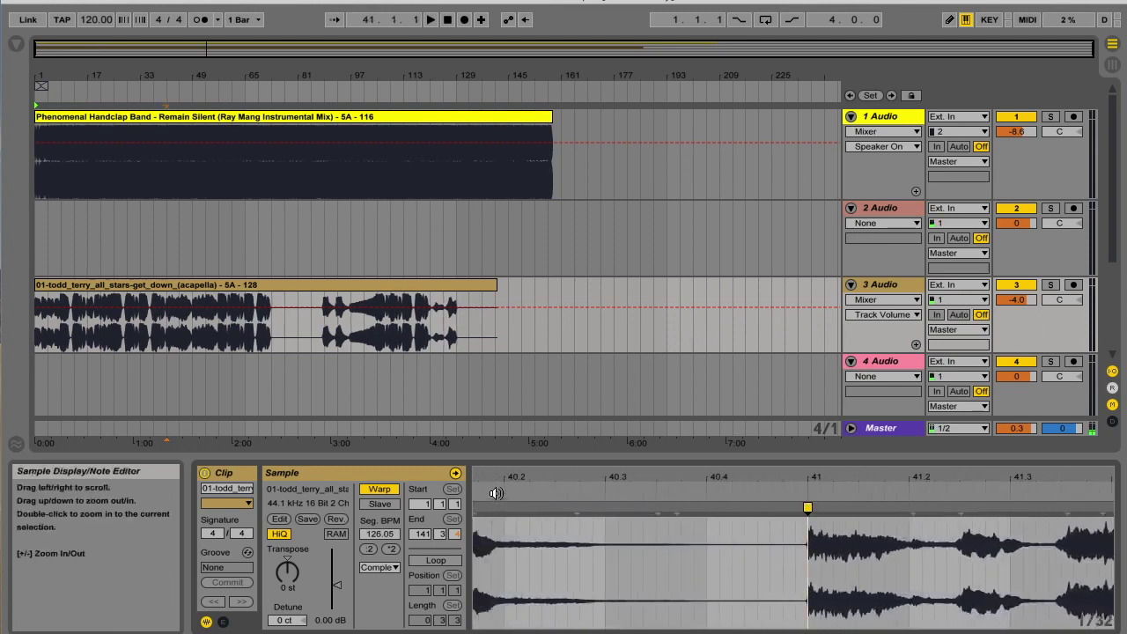
click(497, 494)
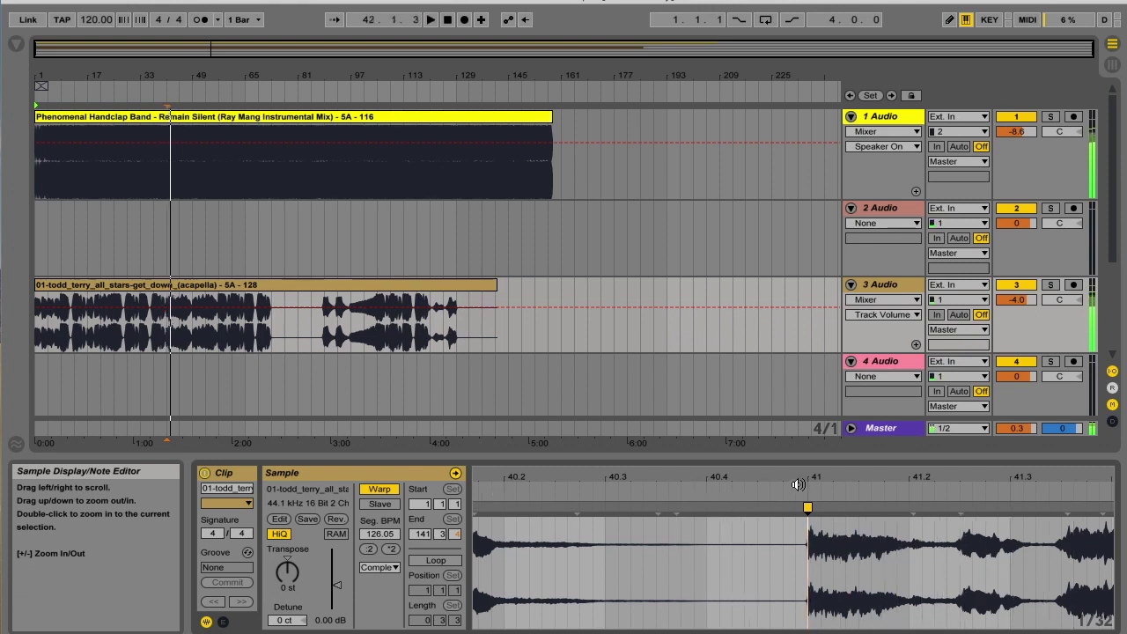
drag(802, 471, 802, 421)
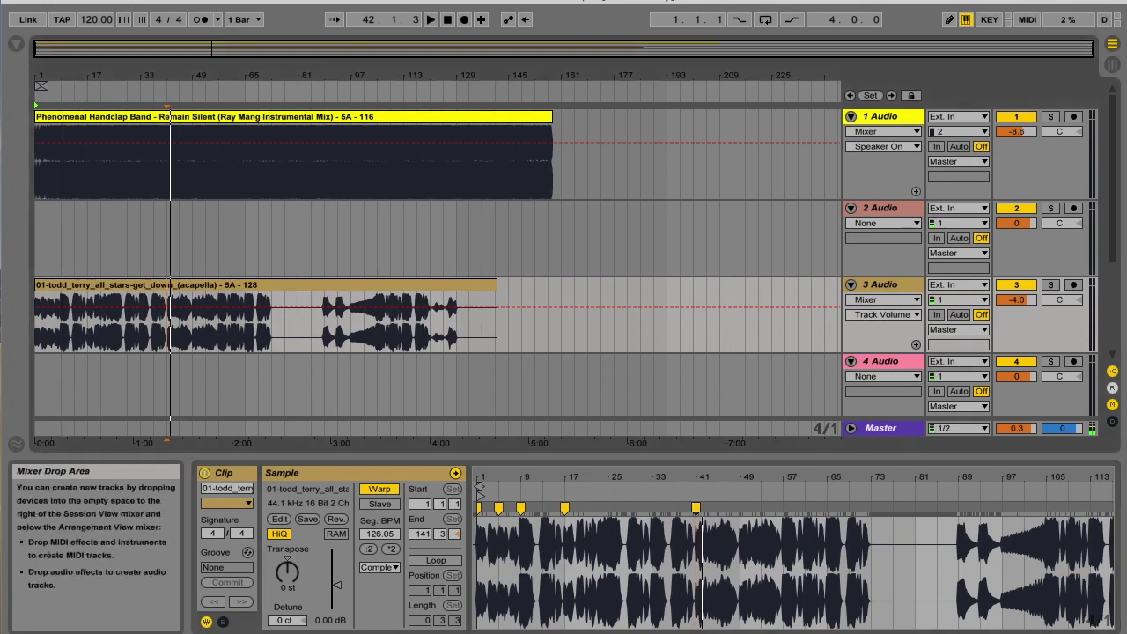
Play both clips from the start of the arrangement to check their alignment through bar 17
drag(66, 76, 132, 132)
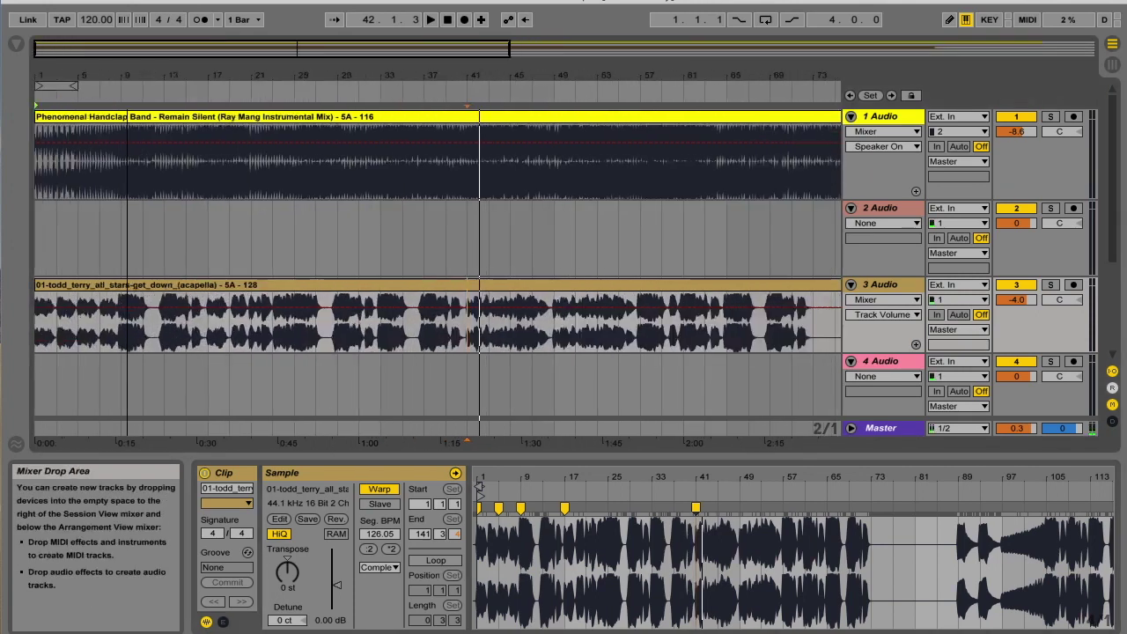
click(133, 115)
key(space)
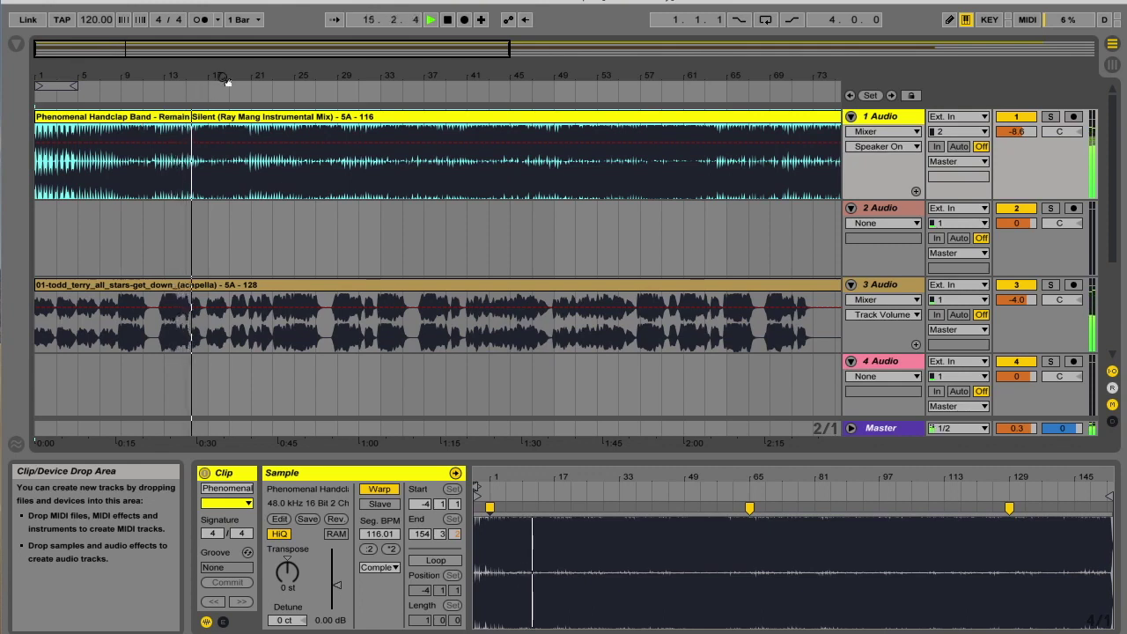
drag(227, 76, 227, 104)
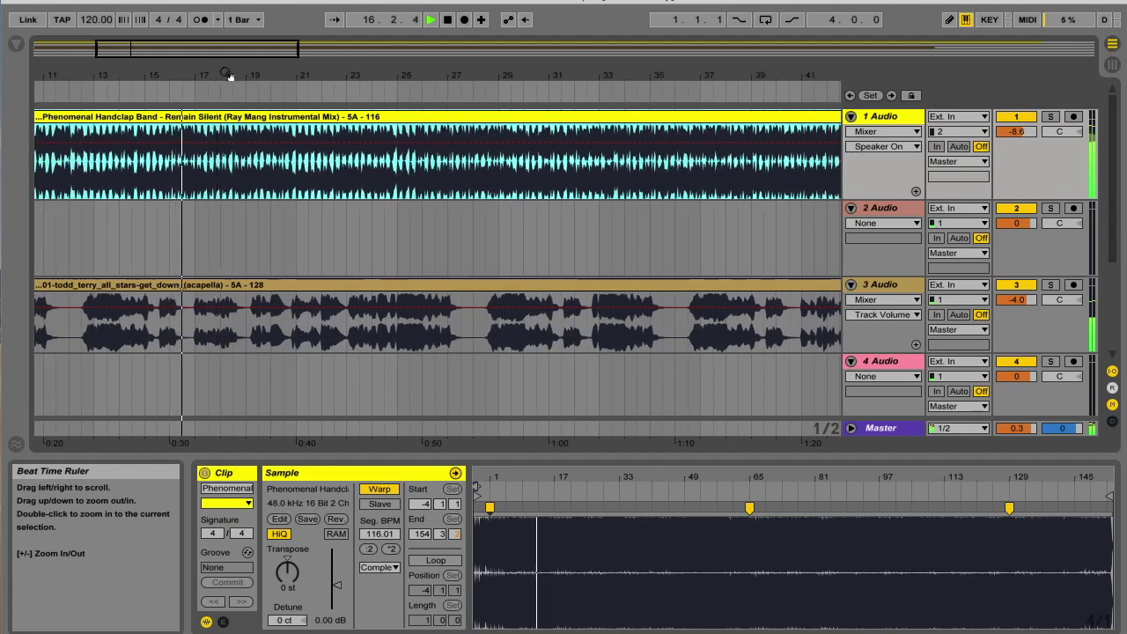
key(space)
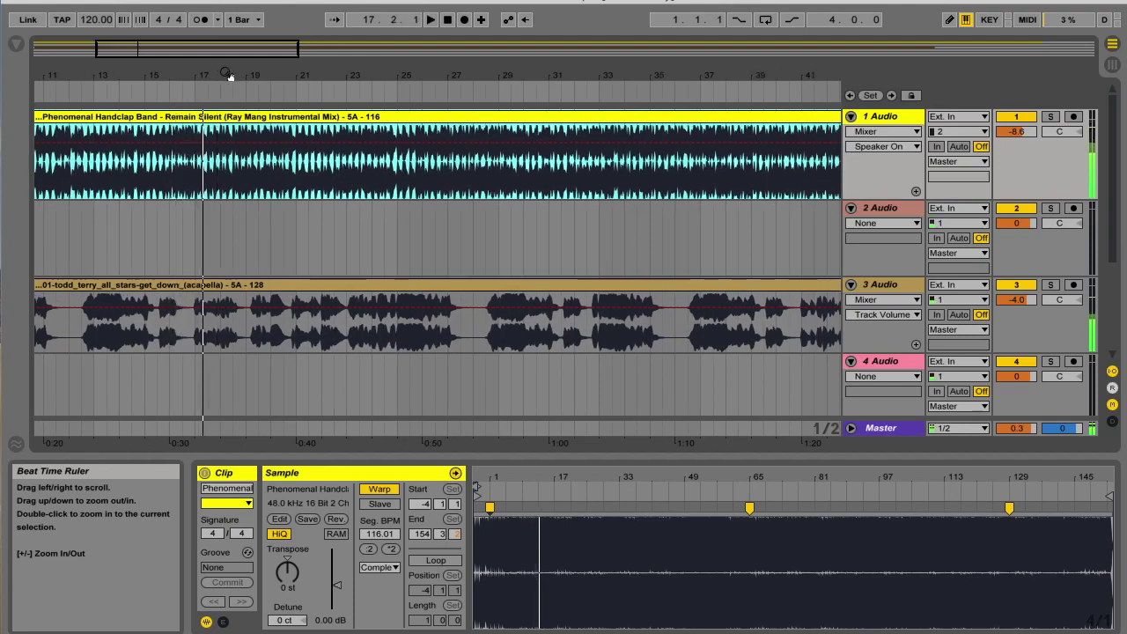
Move the acapella clip so it starts at bar 17 of the instrumental and play the section to check the fit
drag(228, 76, 269, 55)
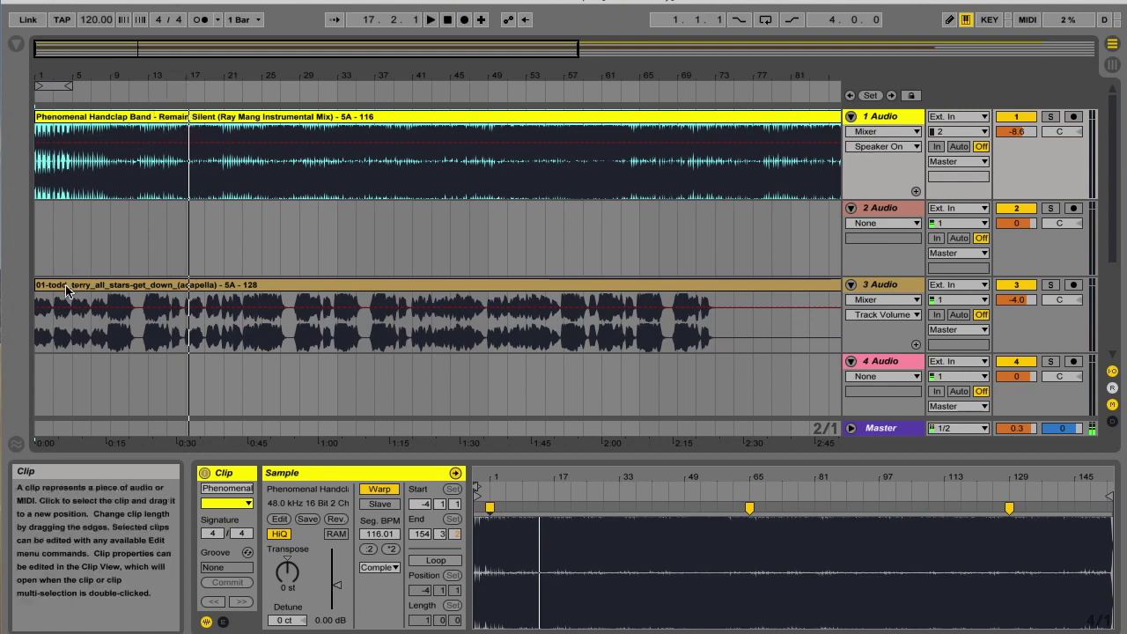
click(114, 286)
drag(115, 291, 215, 284)
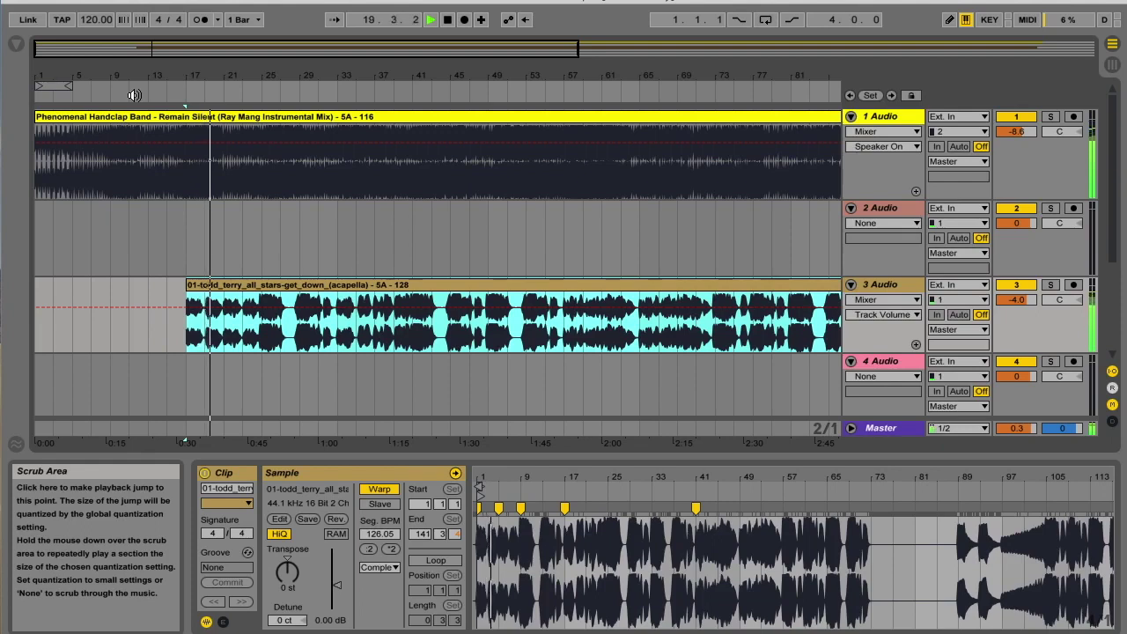
drag(212, 75, 212, 115)
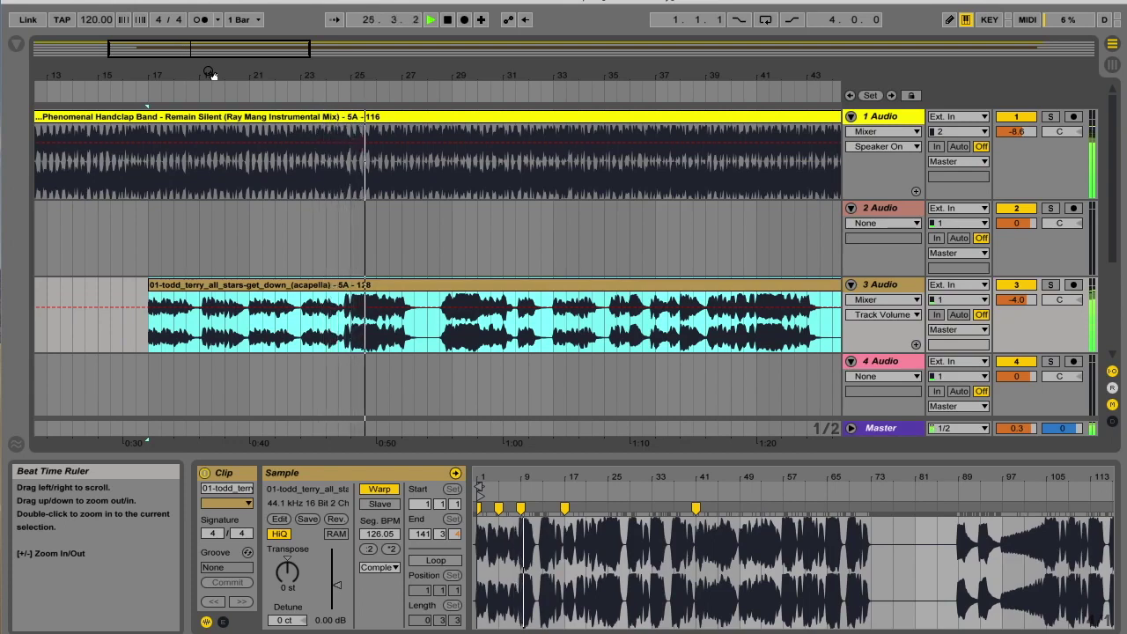
key(space)
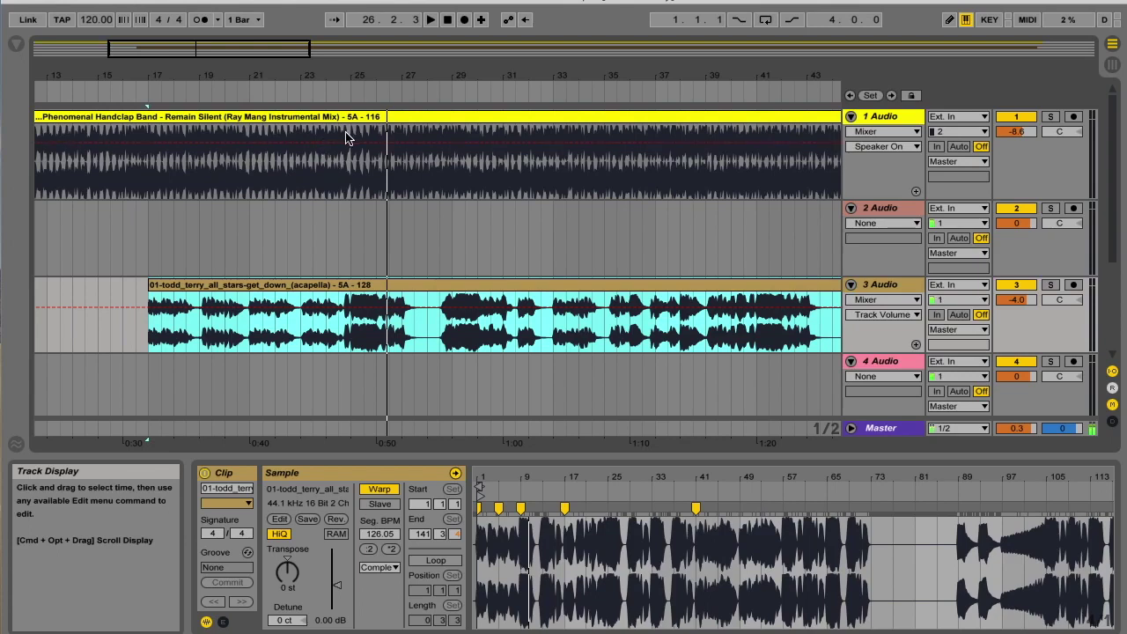
Mute the acapella track, 3 Audio, and play the instrumental alone from around bar 22
click(1050, 117)
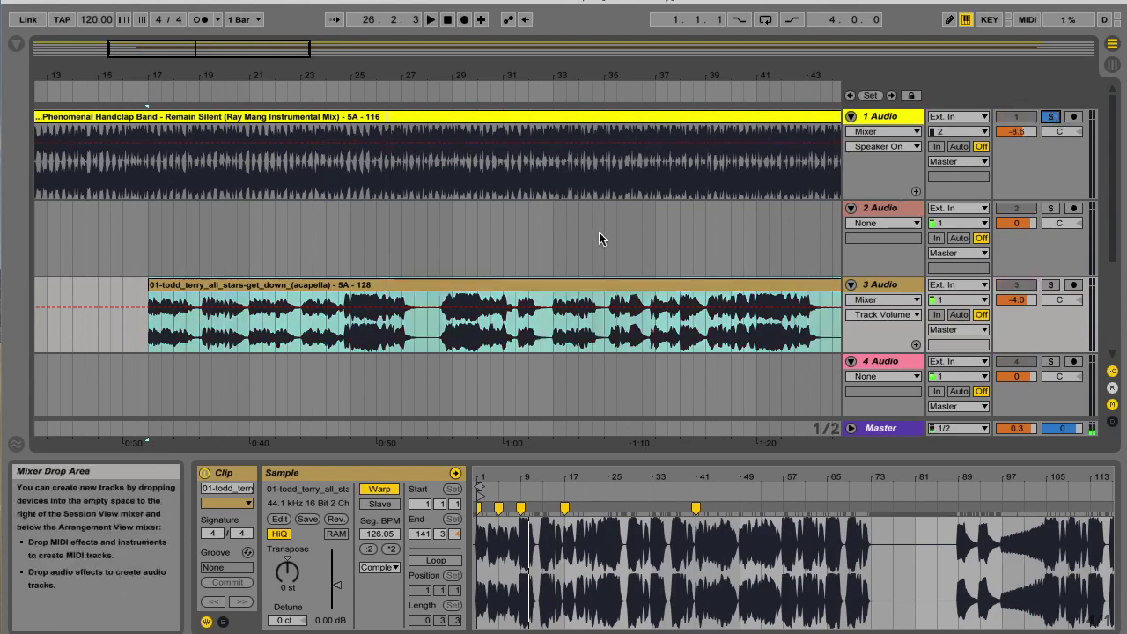
click(1051, 117)
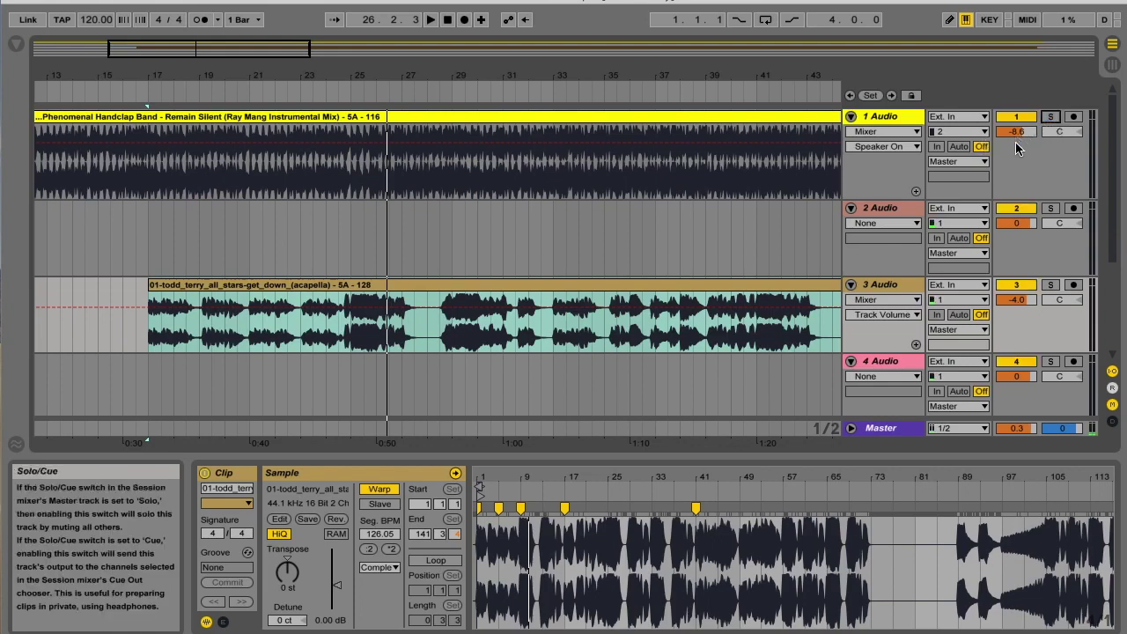
click(1018, 285)
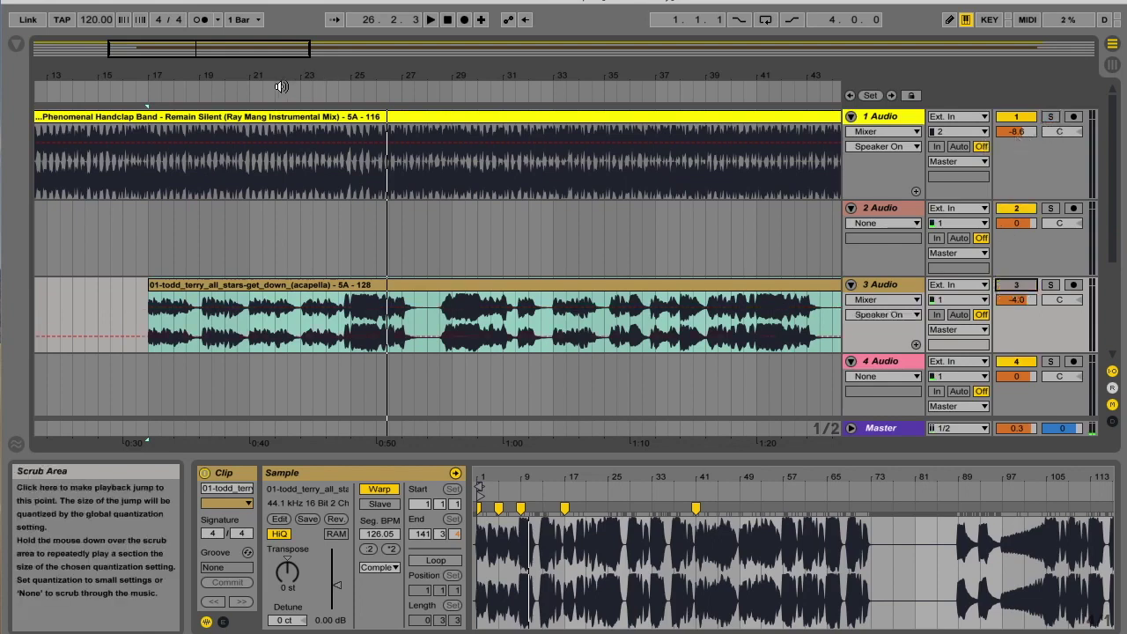
click(282, 86)
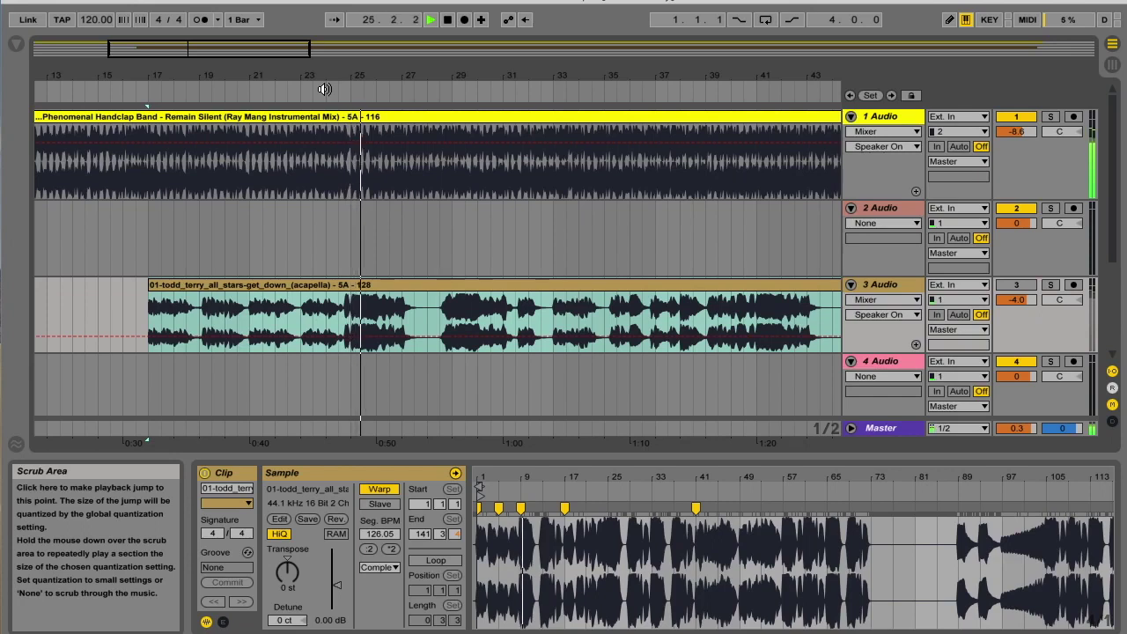
Stop playback and move the acapella vocals from bar 25 onward one bar later, to start at bar 26
click(449, 20)
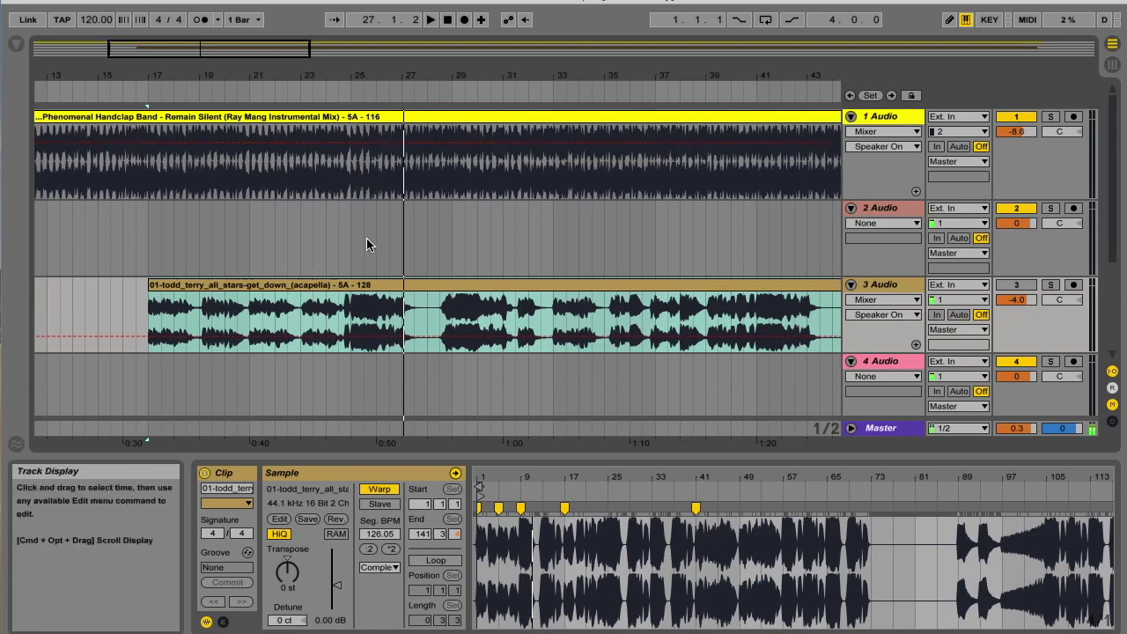
drag(351, 267, 841, 298)
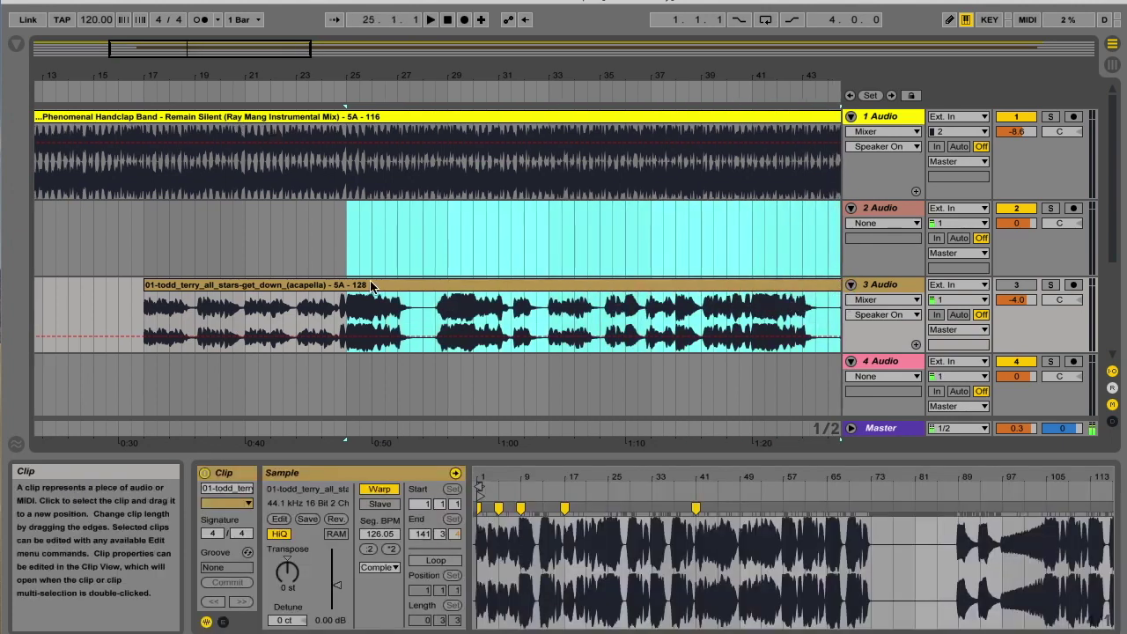
drag(371, 286, 395, 283)
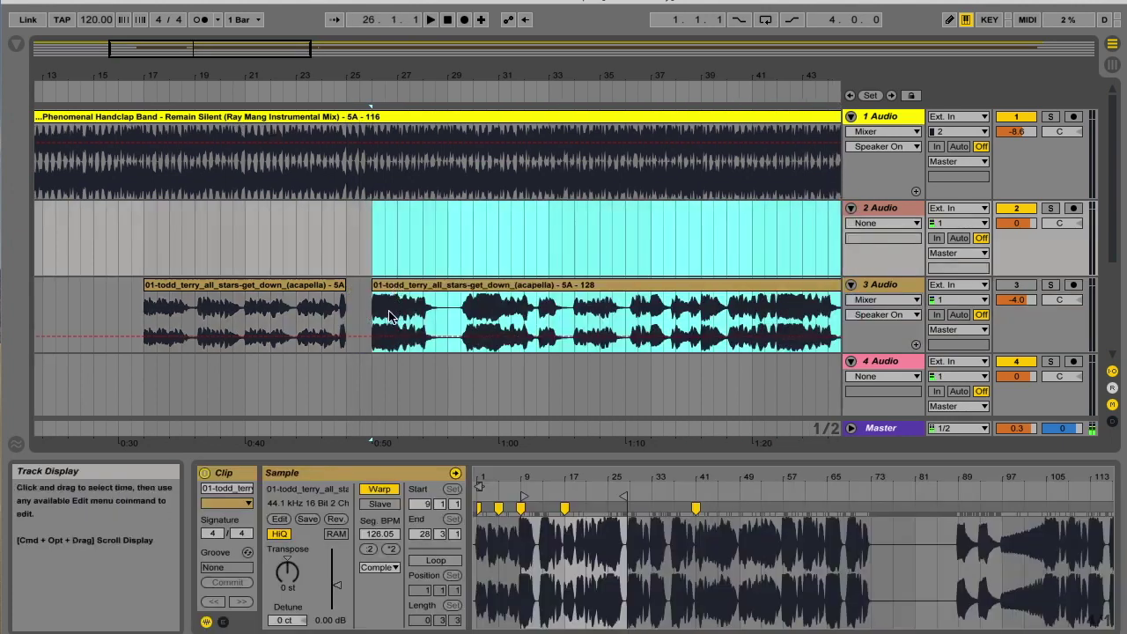
drag(353, 75, 347, 255)
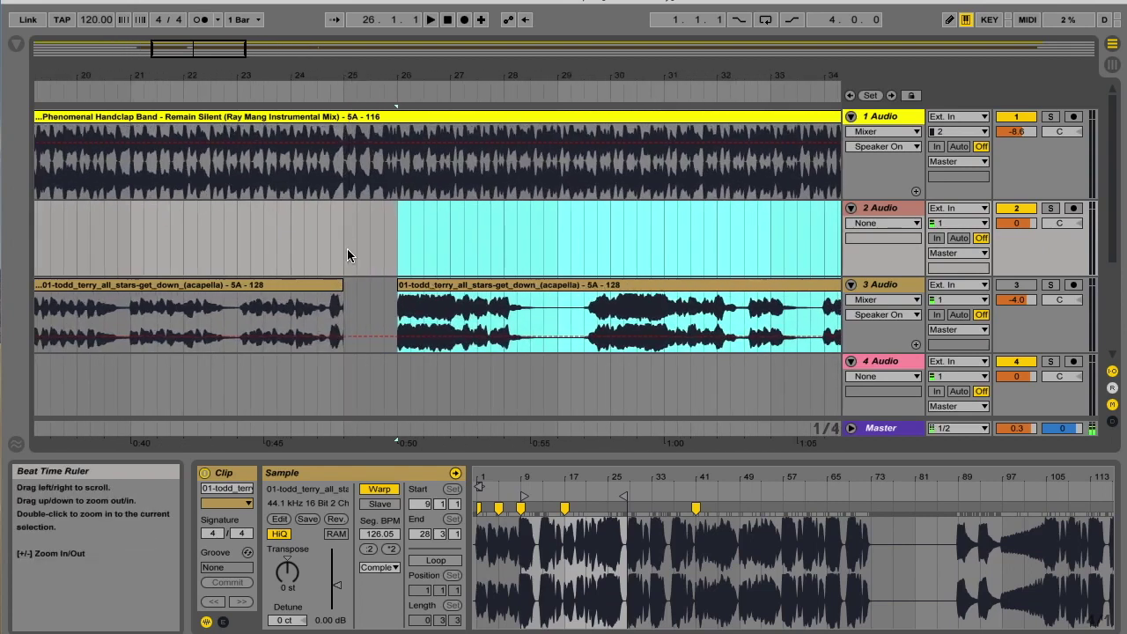
Unmute track 3 Audio and play from around bar 21 to check the shifted vocals against the instrumental
click(343, 282)
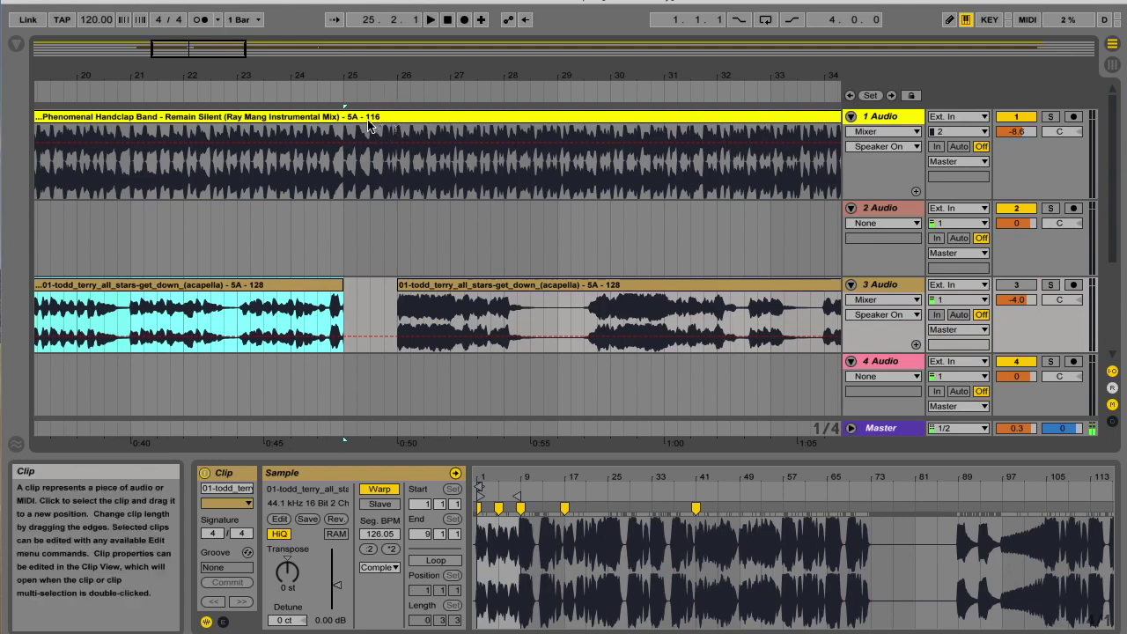
click(145, 95)
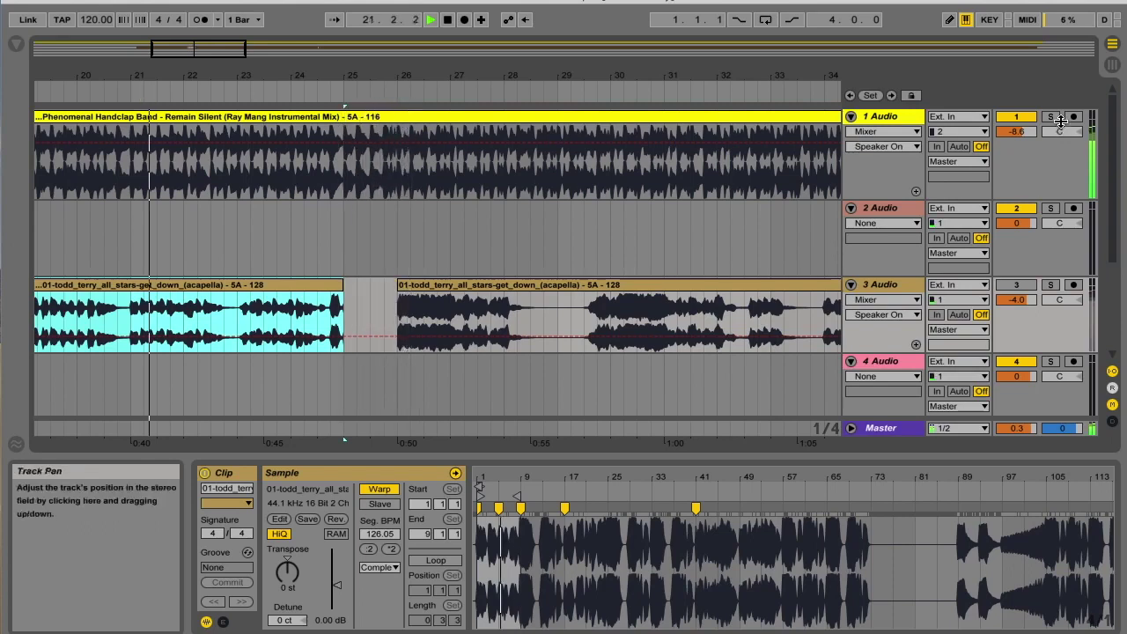
click(1016, 285)
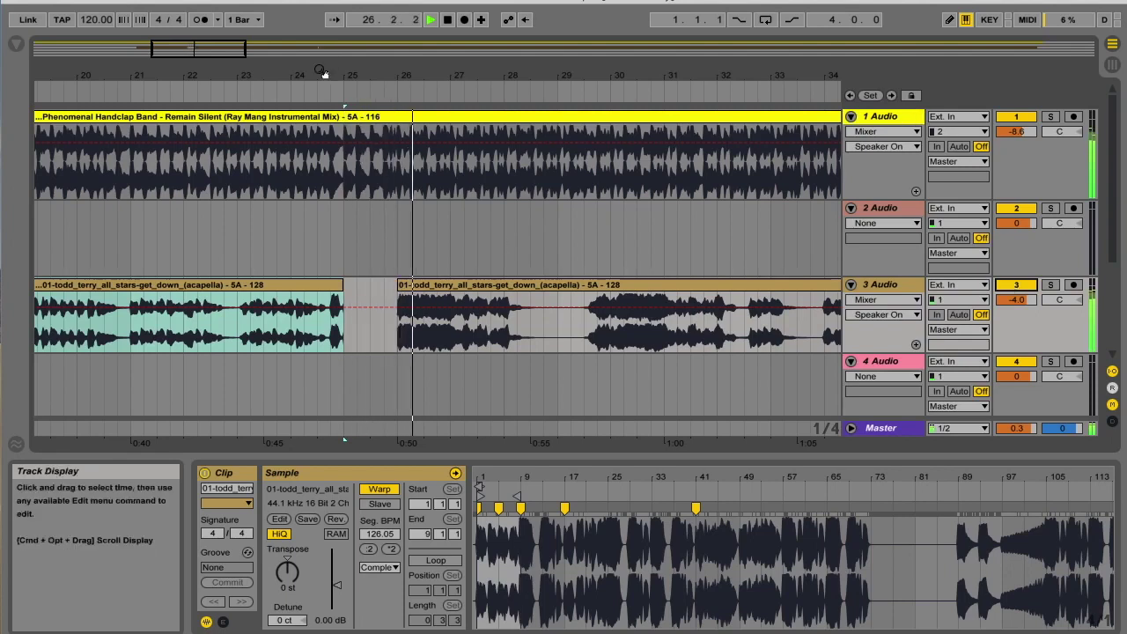
drag(324, 74, 343, 92)
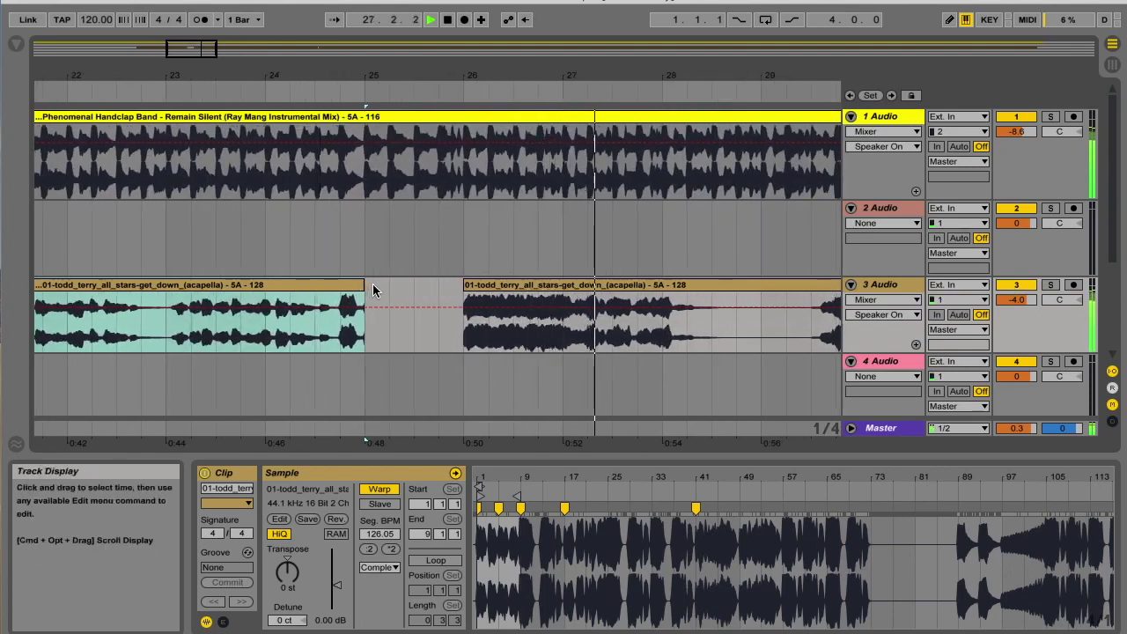
key(space)
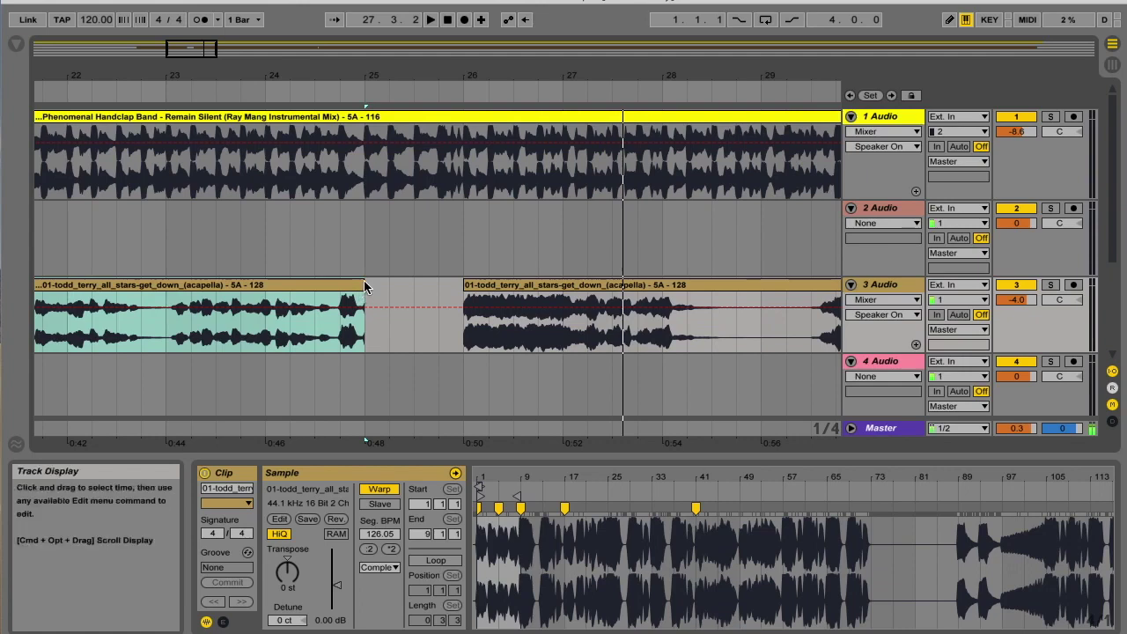
Trim the first acapella clip's end to 24.4.1, extend the second clip's start back to 25.4.1, and play from around bar 22
drag(366, 286, 340, 285)
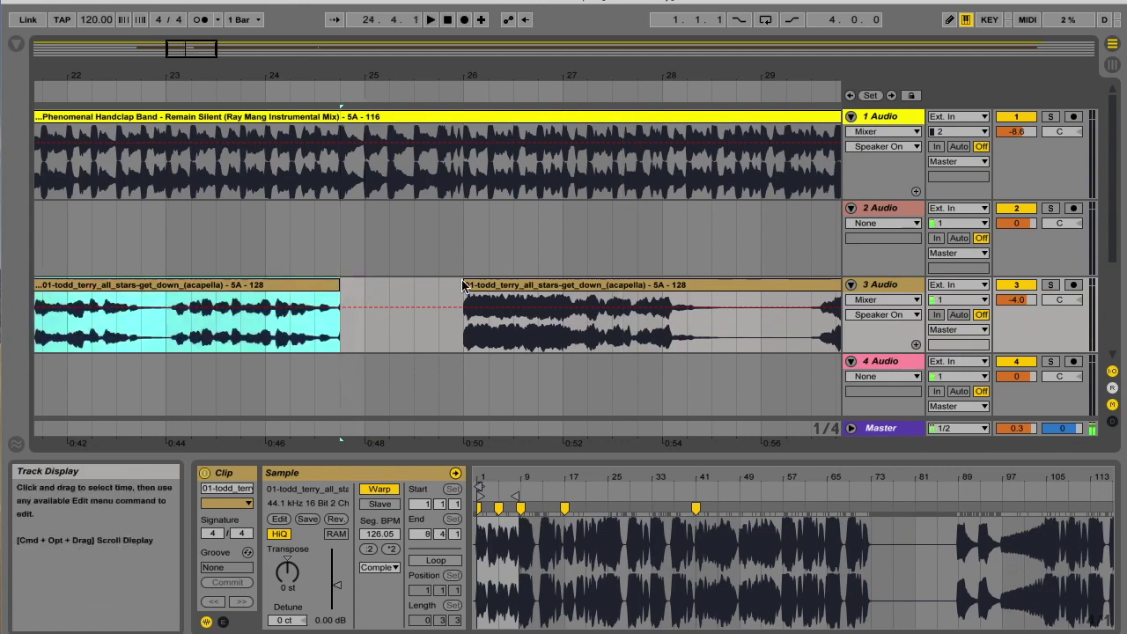
drag(462, 285, 440, 285)
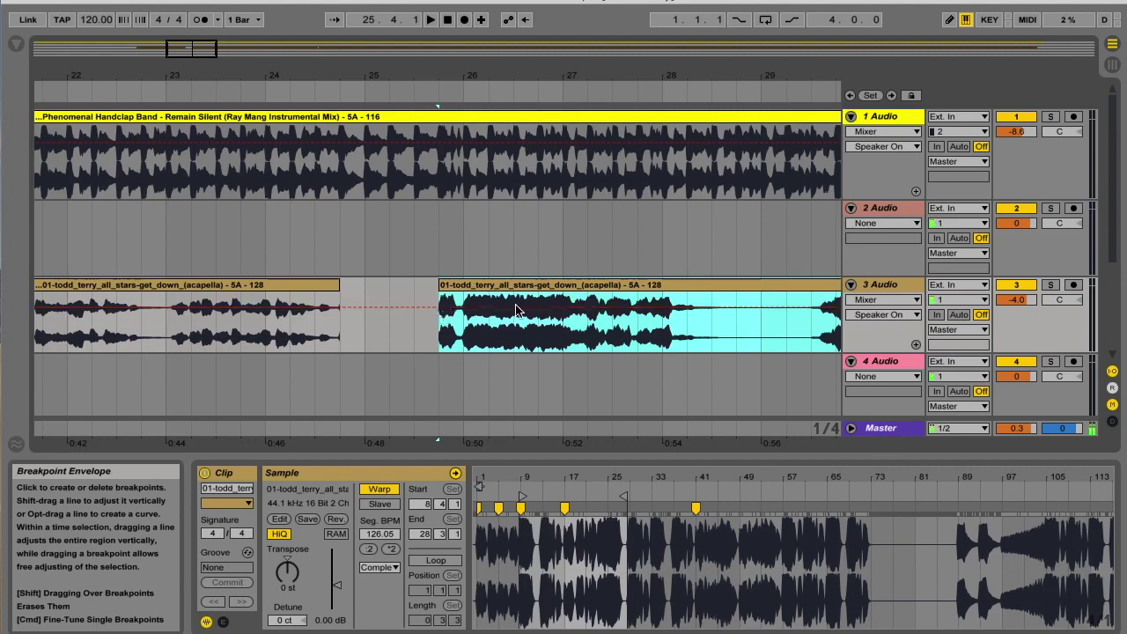
click(107, 95)
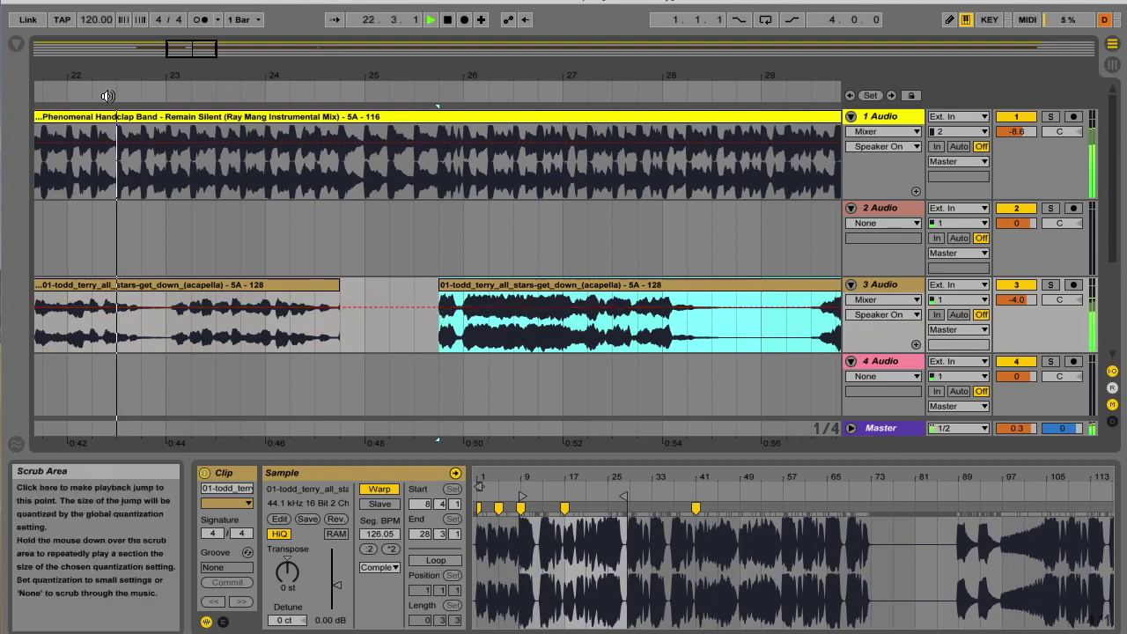
mouse_move(403, 77)
mouse_down()
mouse_move(403, 31)
mouse_move(405, 69)
mouse_up()
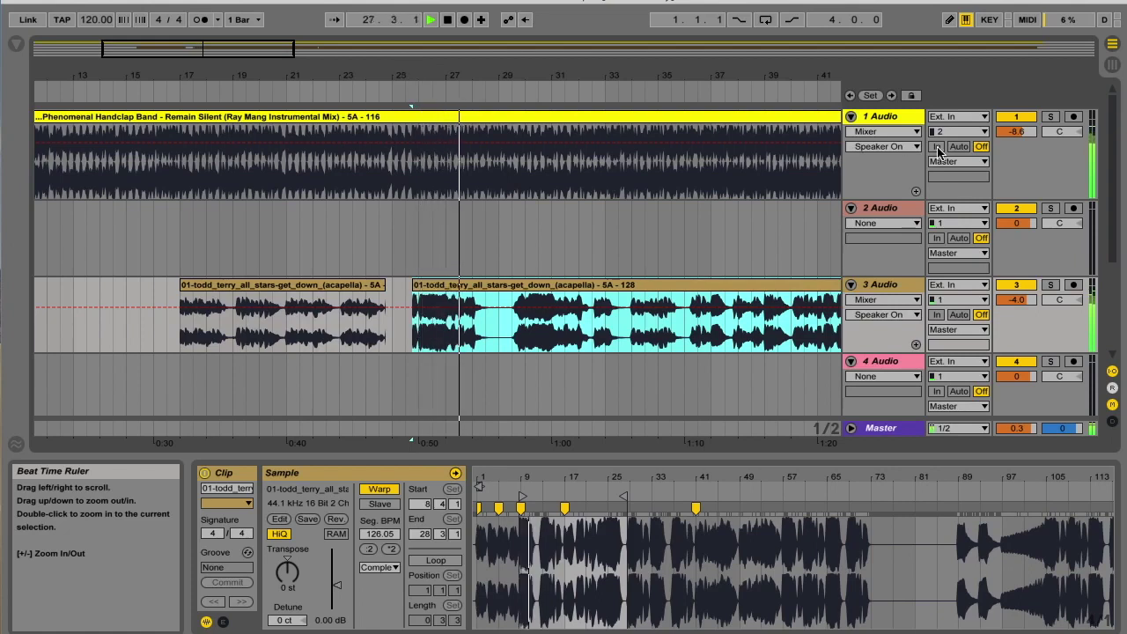
Lower track 3 Audio's volume to -5.6 and follow the playback through bar 44
drag(1017, 299, 1017, 305)
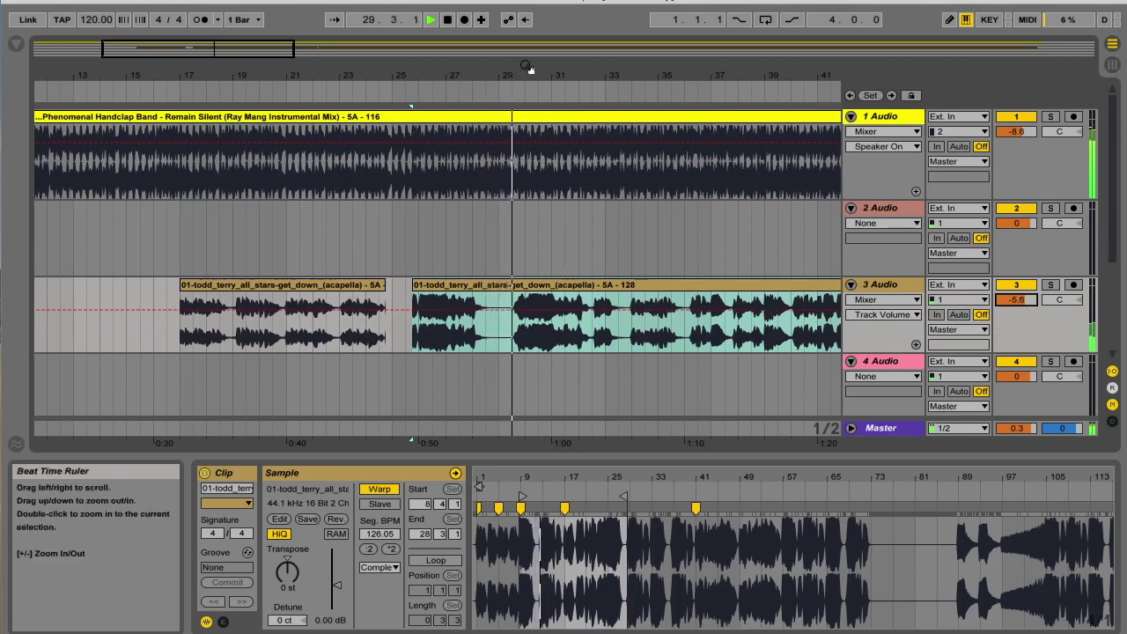
drag(529, 69, 483, 68)
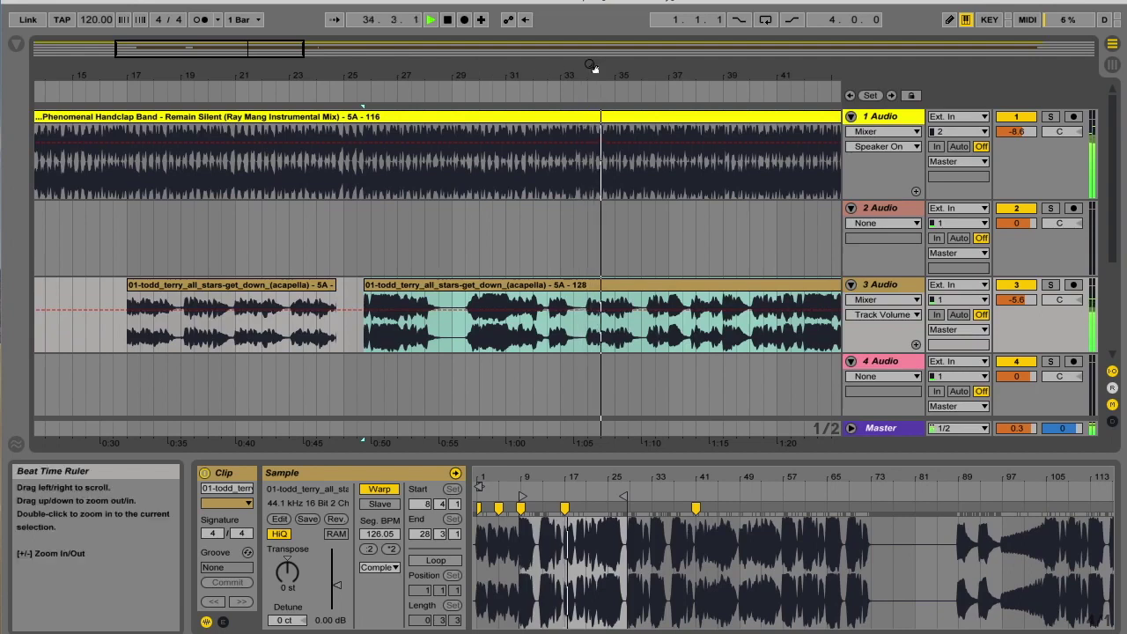
drag(592, 67, 494, 67)
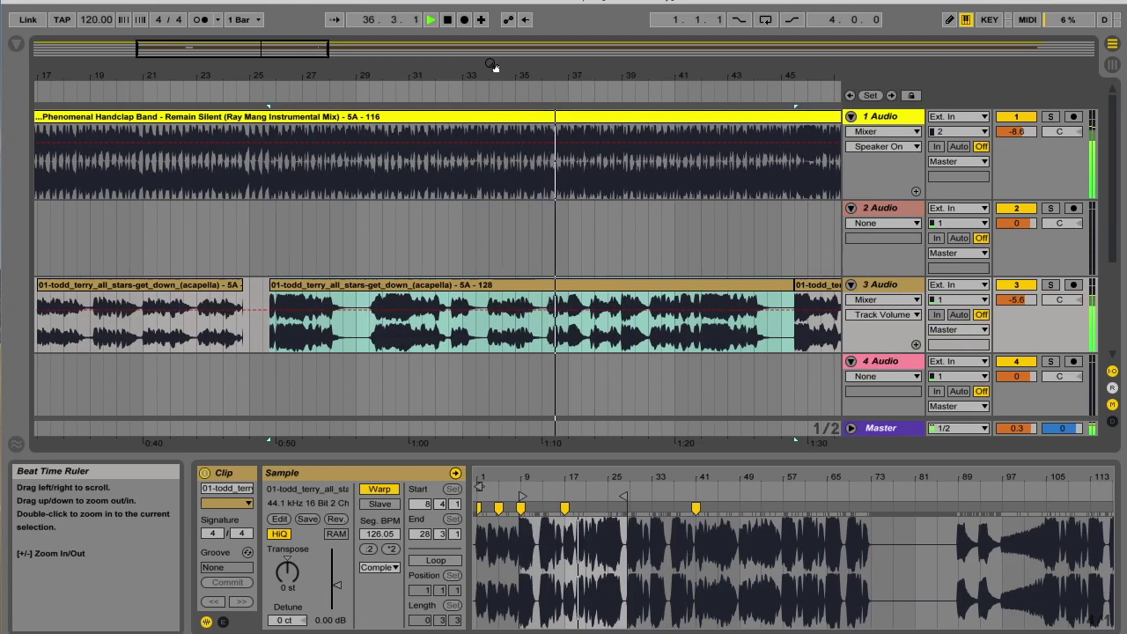
drag(494, 67, 464, 68)
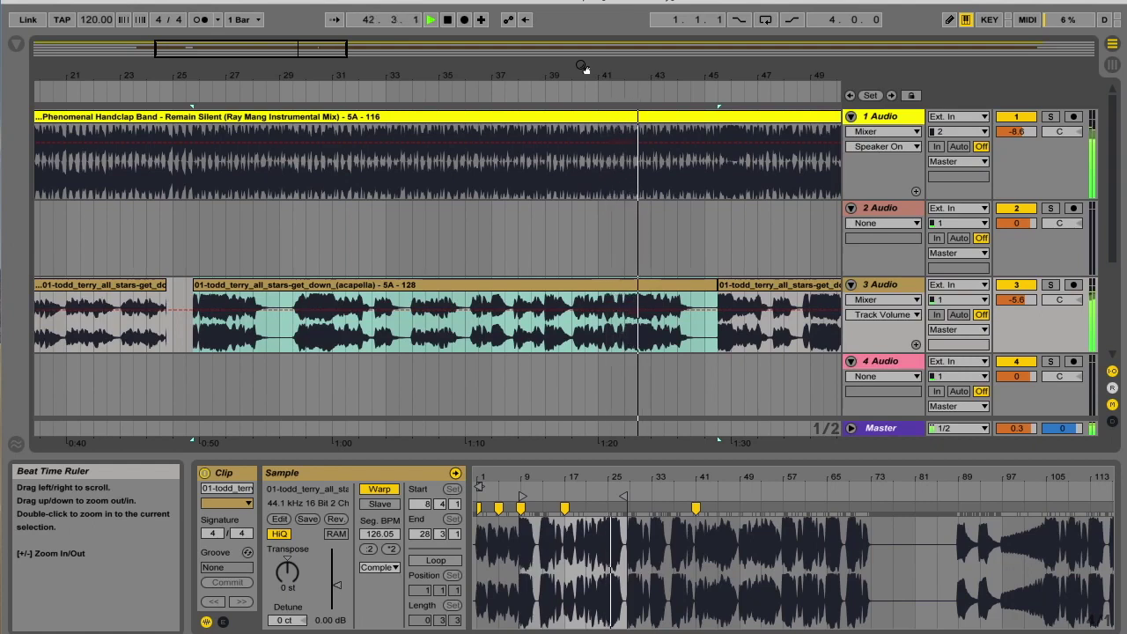
drag(584, 68, 584, 54)
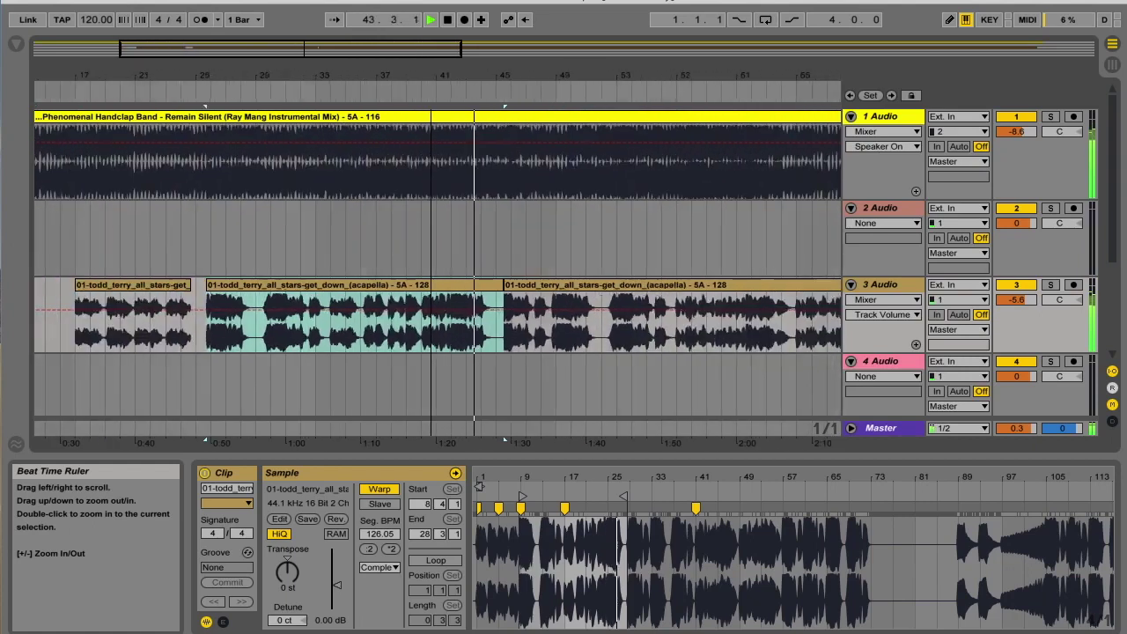
drag(431, 76, 433, 68)
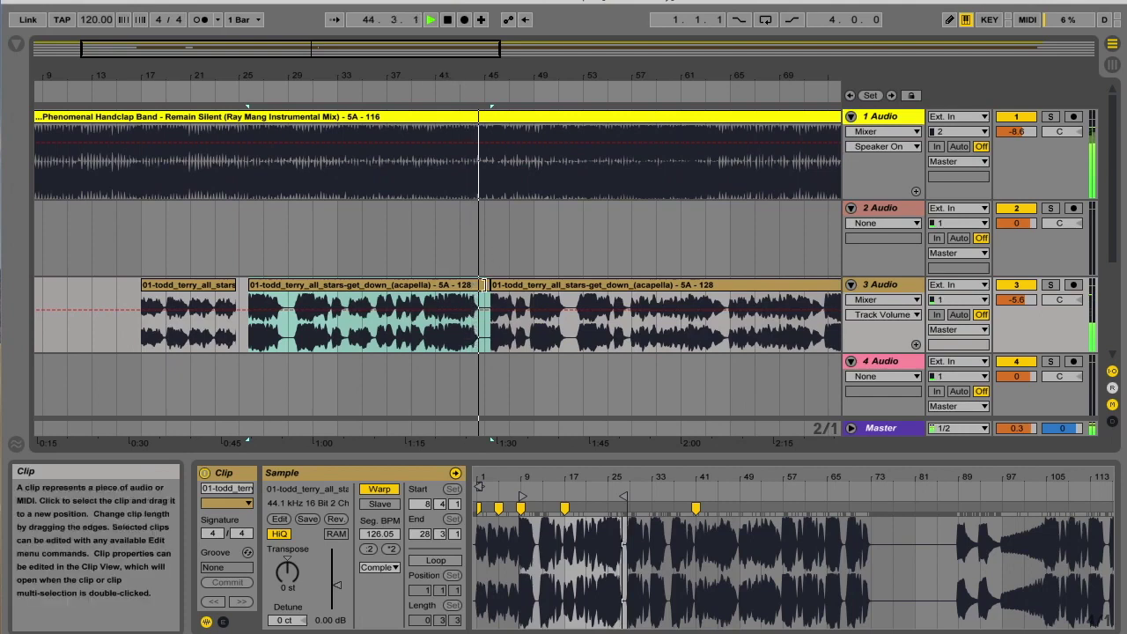
Extend the second acapella clip's end to about bar 63 and play from around bar 38
drag(483, 285, 712, 284)
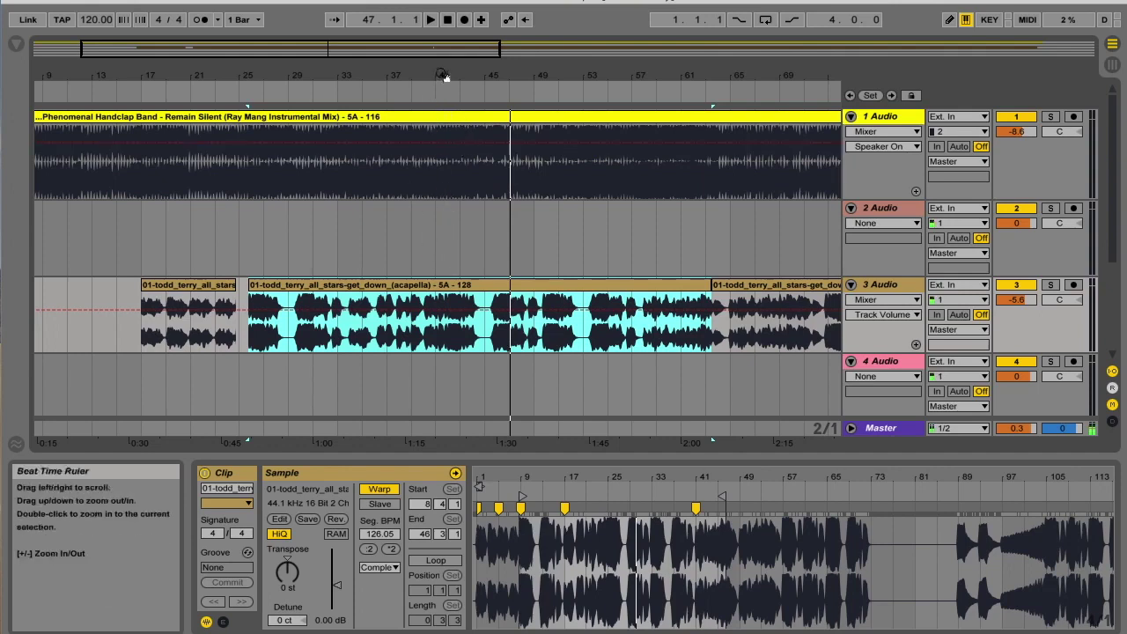
mouse_move(441, 76)
mouse_down()
mouse_move(440, 105)
mouse_move(441, 88)
mouse_up()
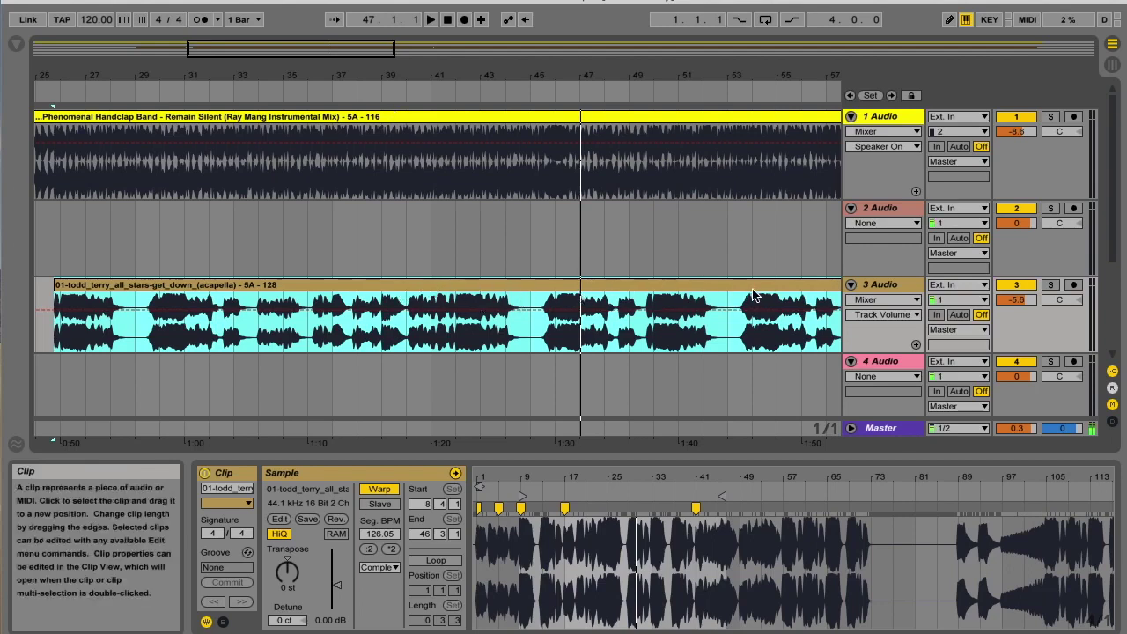
drag(653, 77, 640, 67)
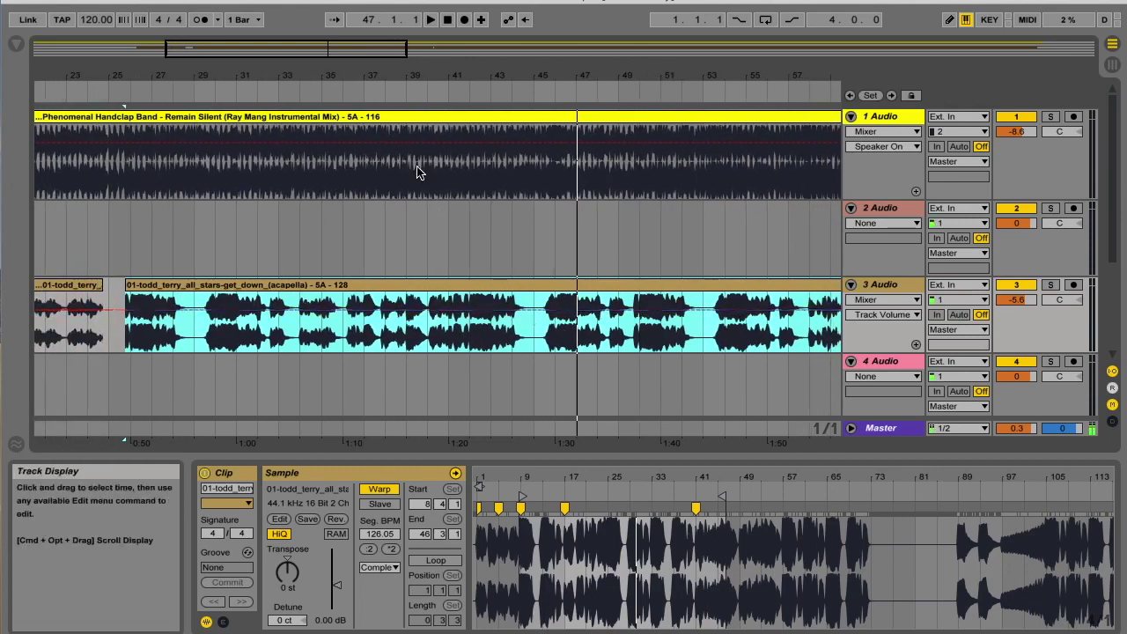
click(396, 89)
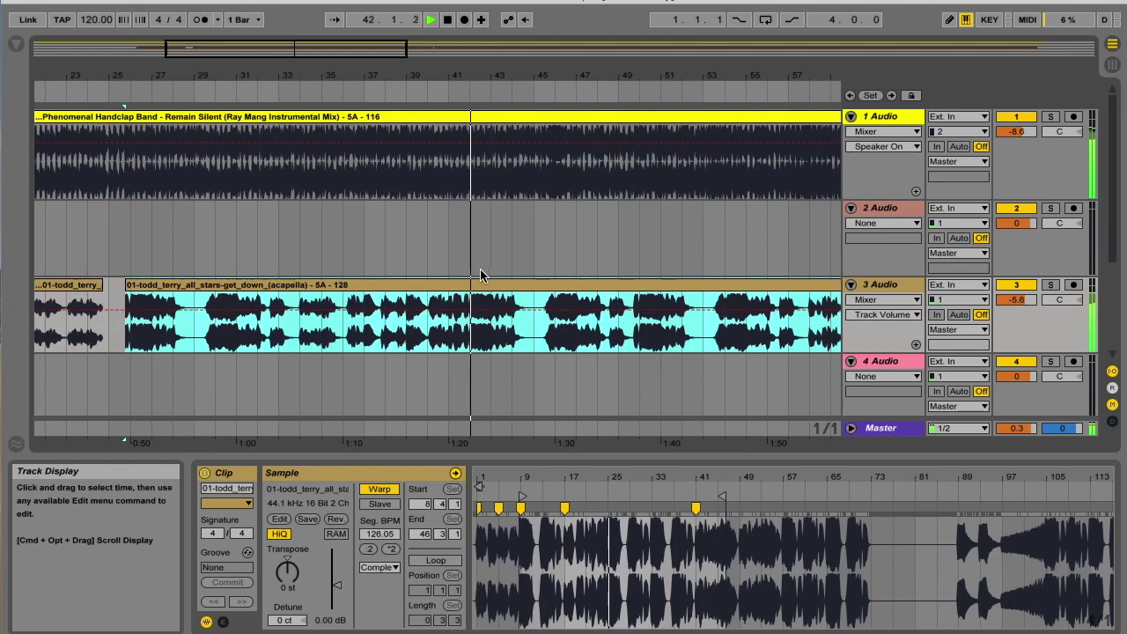
Stop playback and move all acapella material from bar 42 onward to start at bar 54
drag(473, 267, 808, 313)
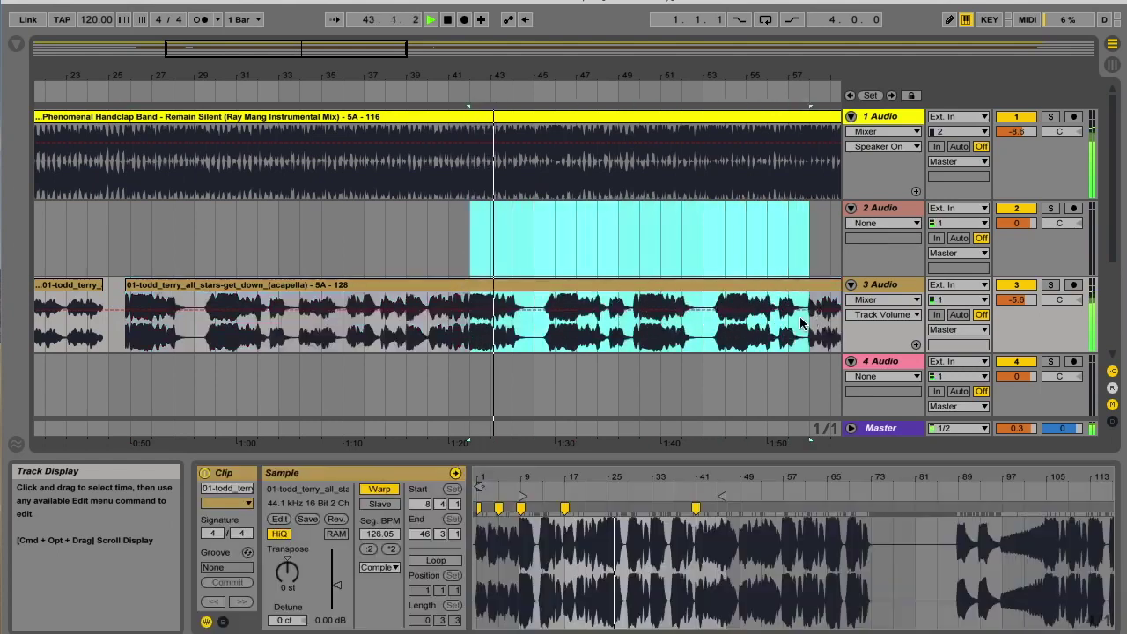
key(space)
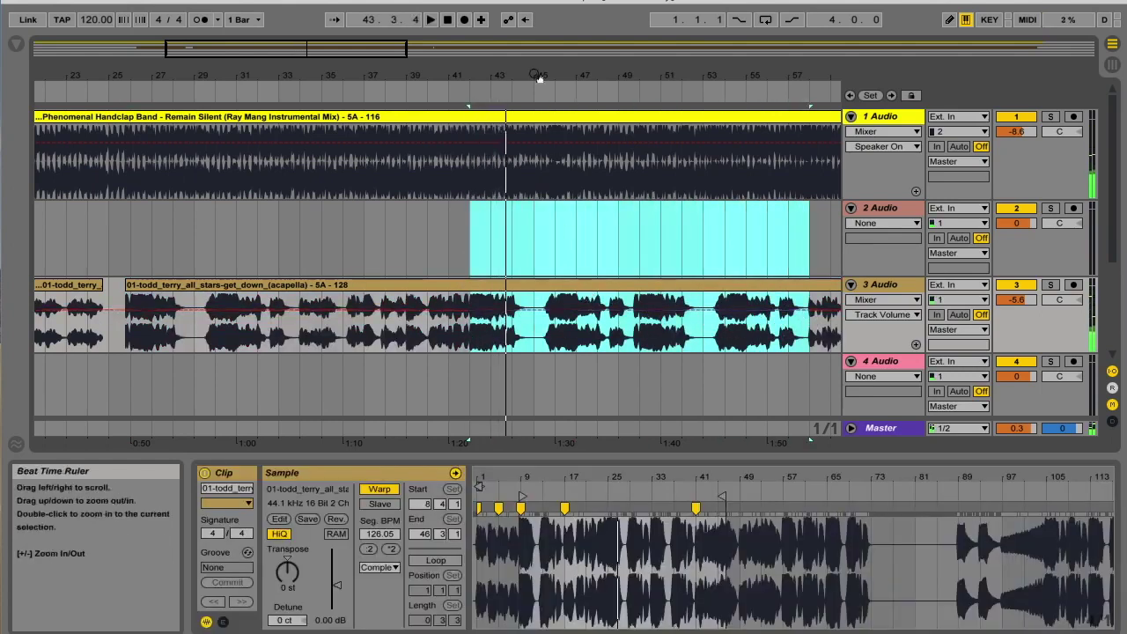
drag(536, 79, 436, 76)
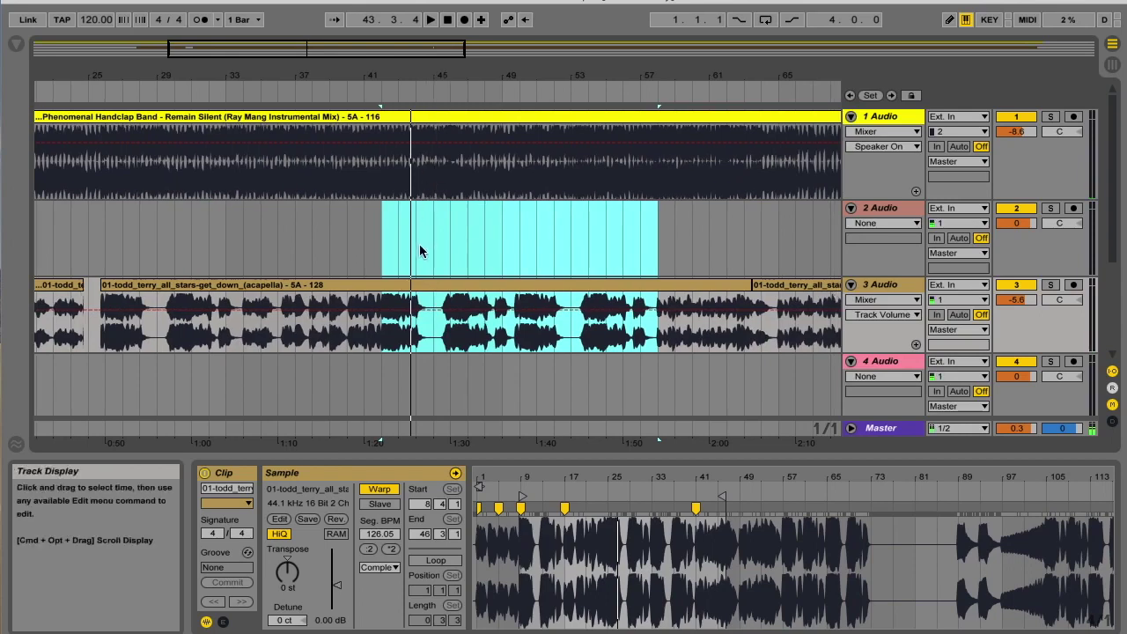
drag(393, 268, 875, 304)
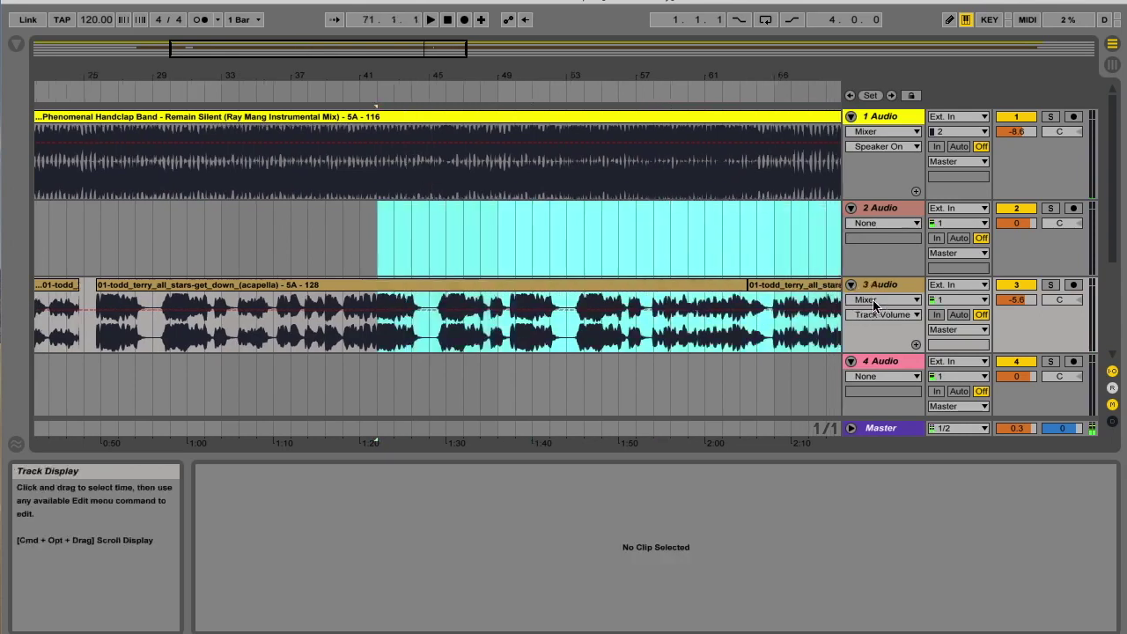
drag(402, 290, 607, 297)
drag(353, 83, 356, 299)
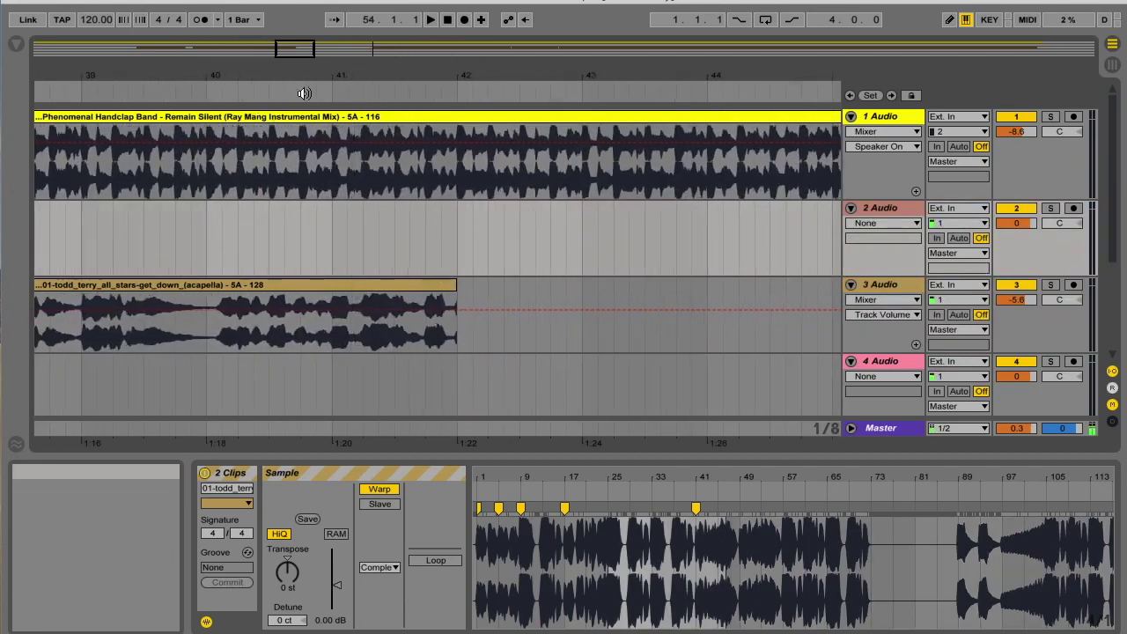
Trim the second acapella clip's end to 41.4.1 while playing from around bar 41, and listen through the gap to bar 52
click(305, 93)
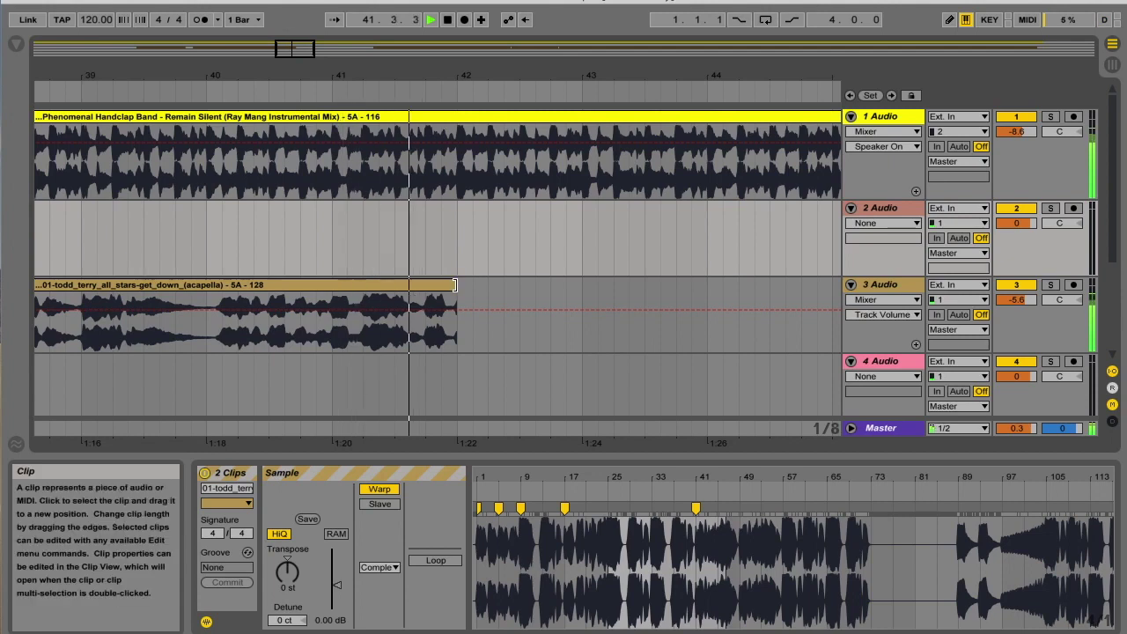
drag(455, 285, 426, 284)
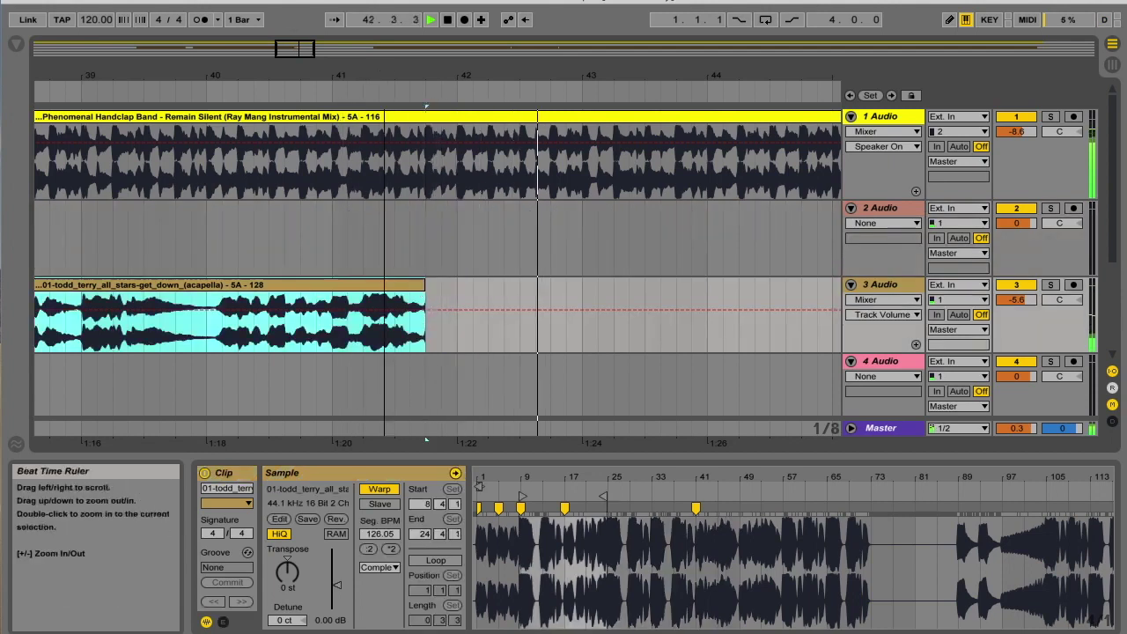
drag(384, 76, 384, 0)
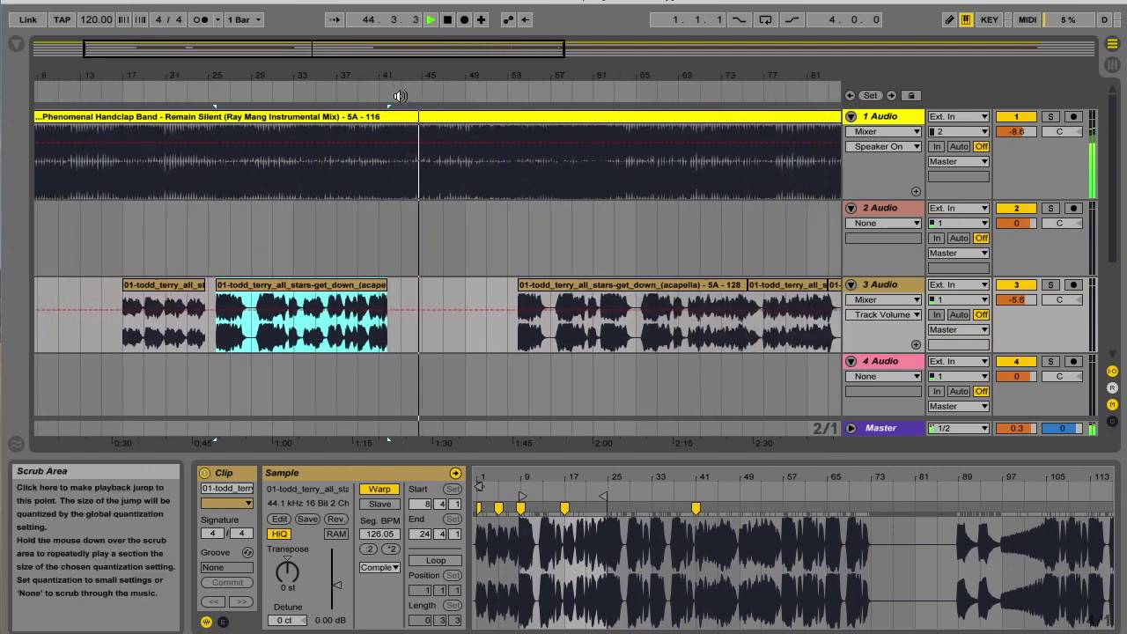
drag(487, 76, 510, 105)
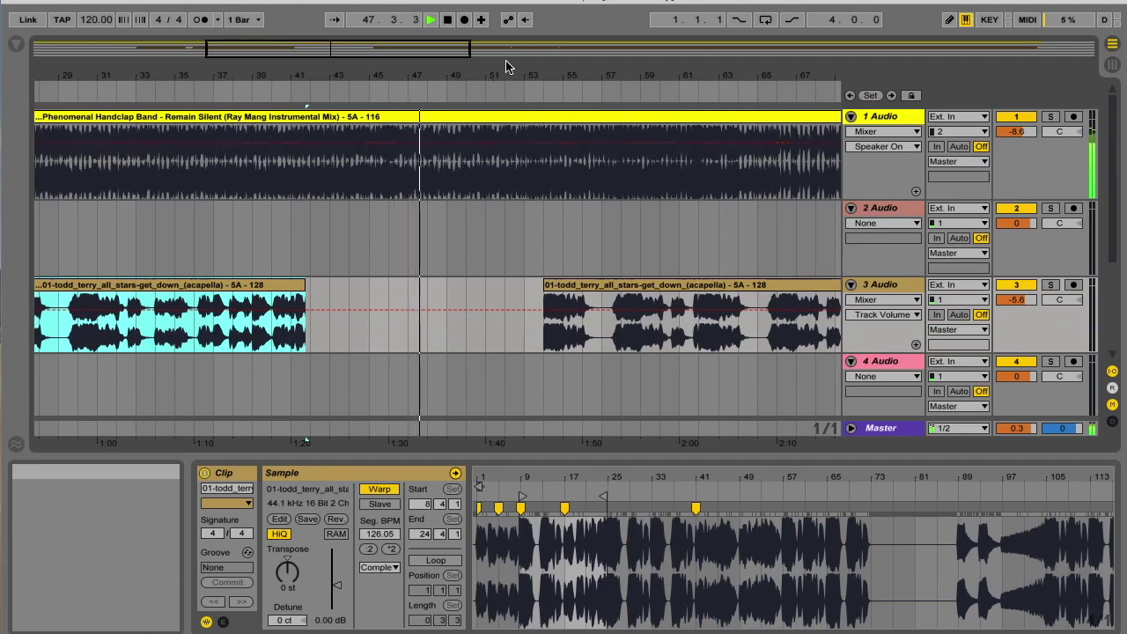
drag(307, 439, 270, 440)
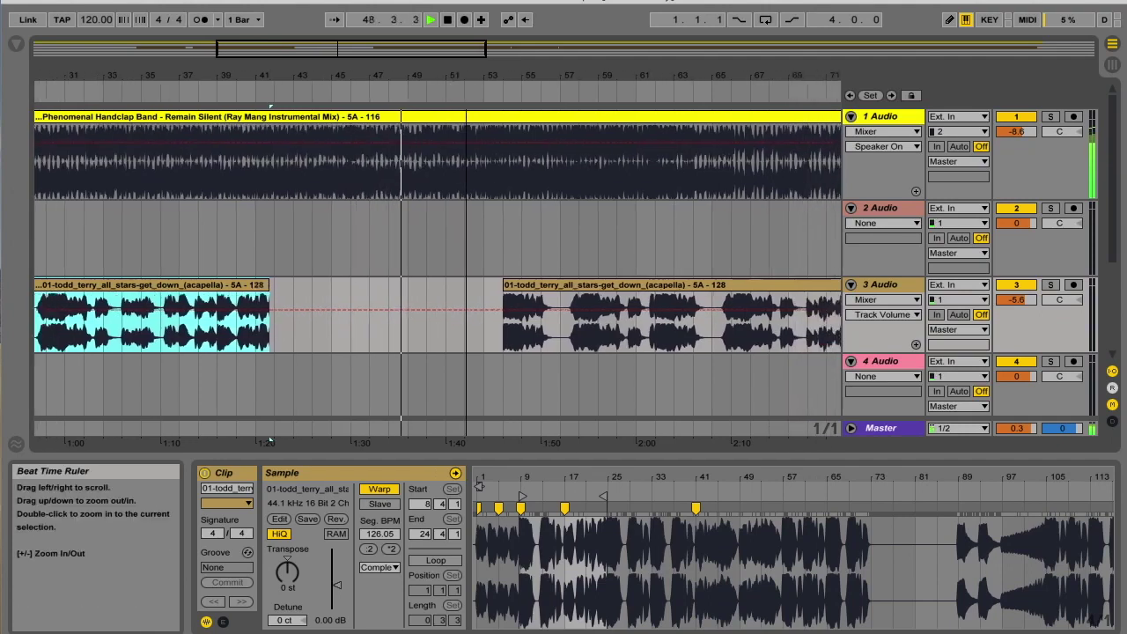
drag(465, 75, 395, 75)
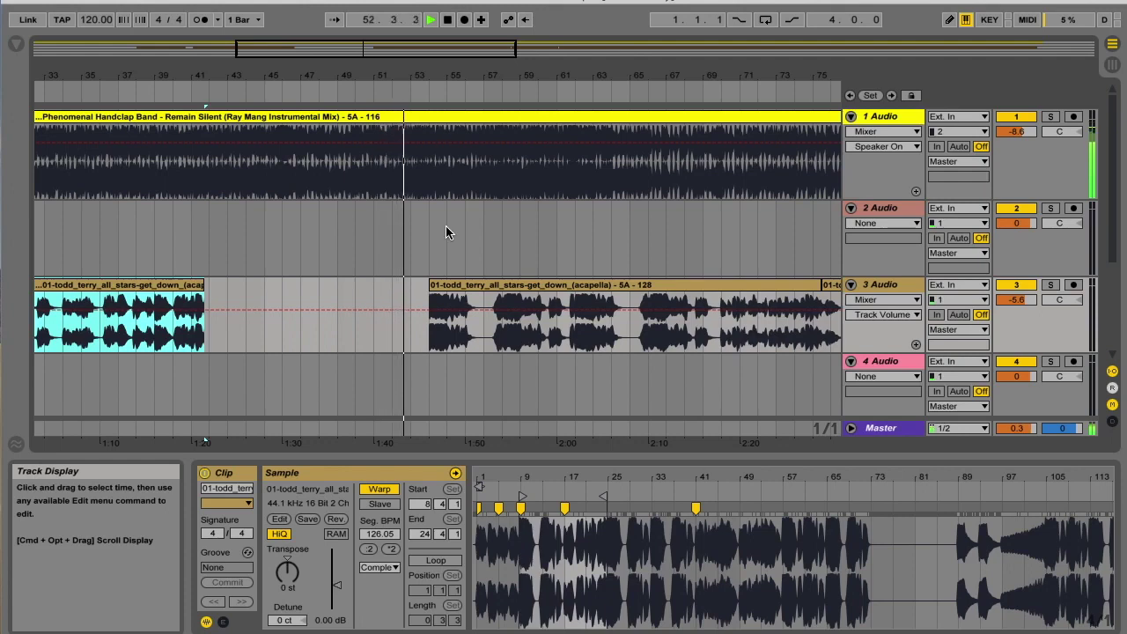
Stop playback and move the acapella clip after the gap from bar 54 to bar 55
mouse_move(487, 289)
mouse_down()
mouse_move(523, 282)
mouse_move(471, 279)
mouse_up()
key(space)
click(540, 288)
mouse_move(540, 293)
mouse_down()
mouse_move(485, 284)
mouse_move(521, 283)
mouse_up()
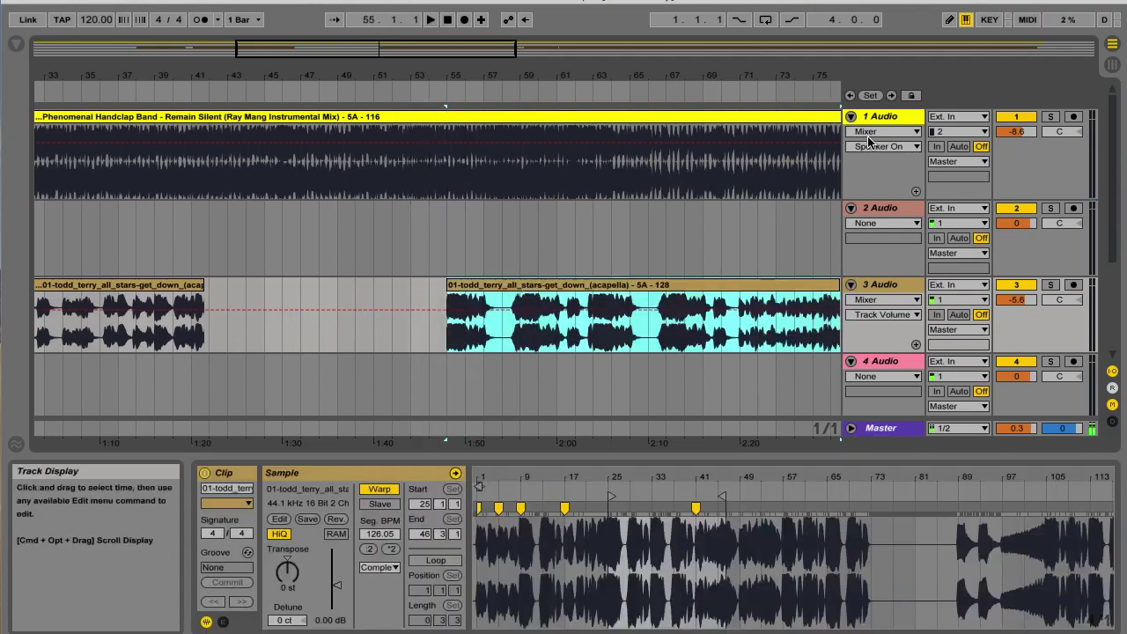
Mute the acapella track, play the instrumental alone from around bar 53, and place the insert marker at bar 54
click(1017, 285)
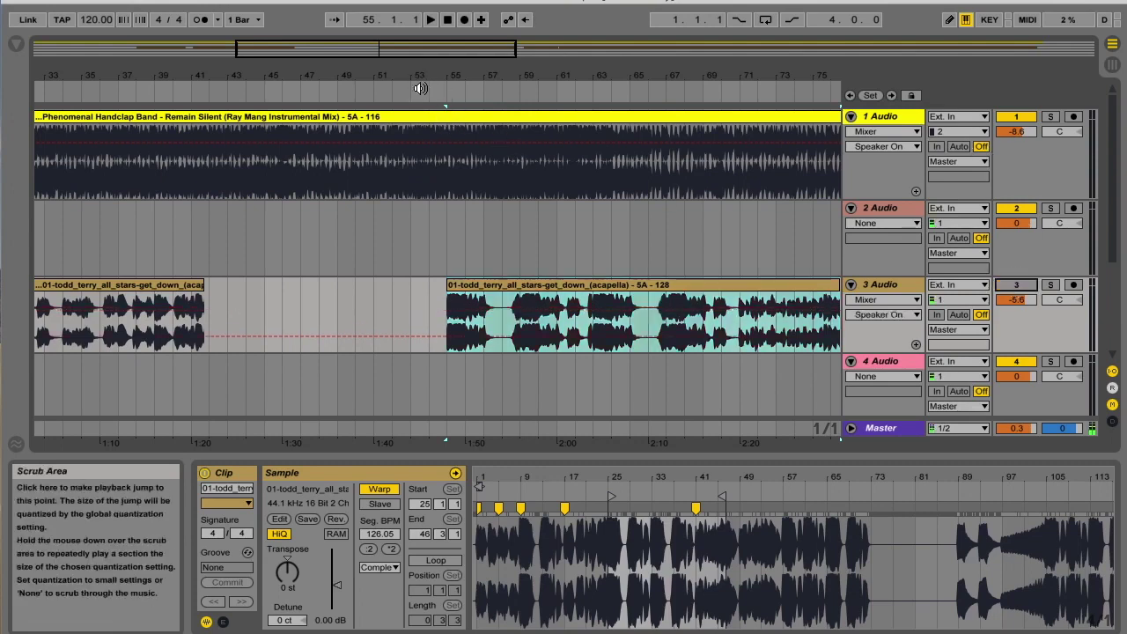
click(421, 88)
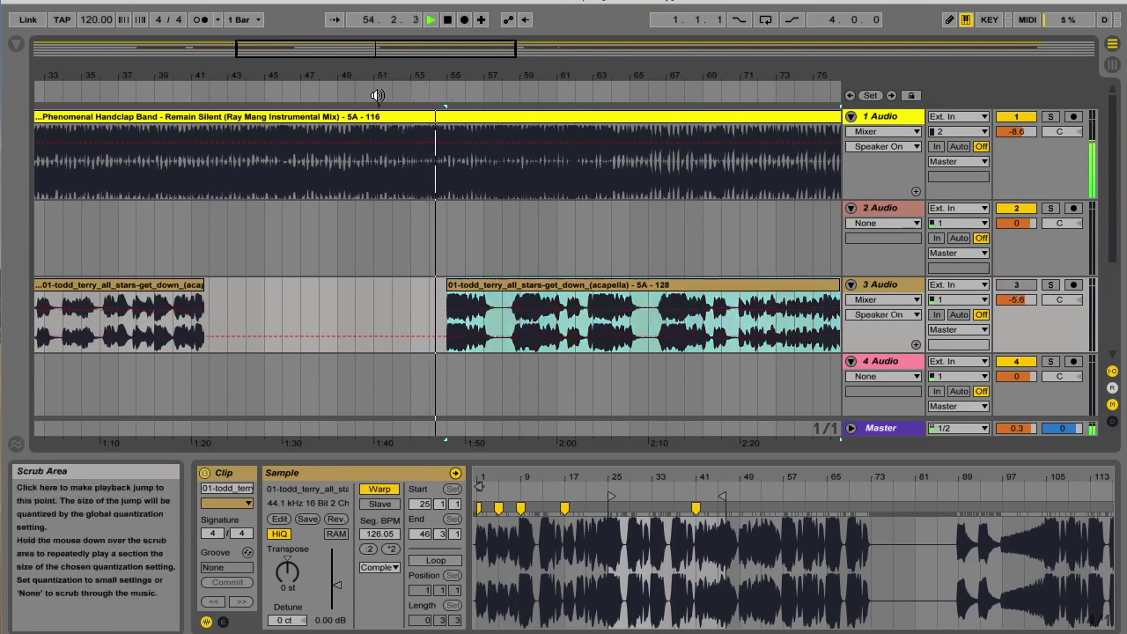
drag(428, 73, 428, 104)
click(409, 96)
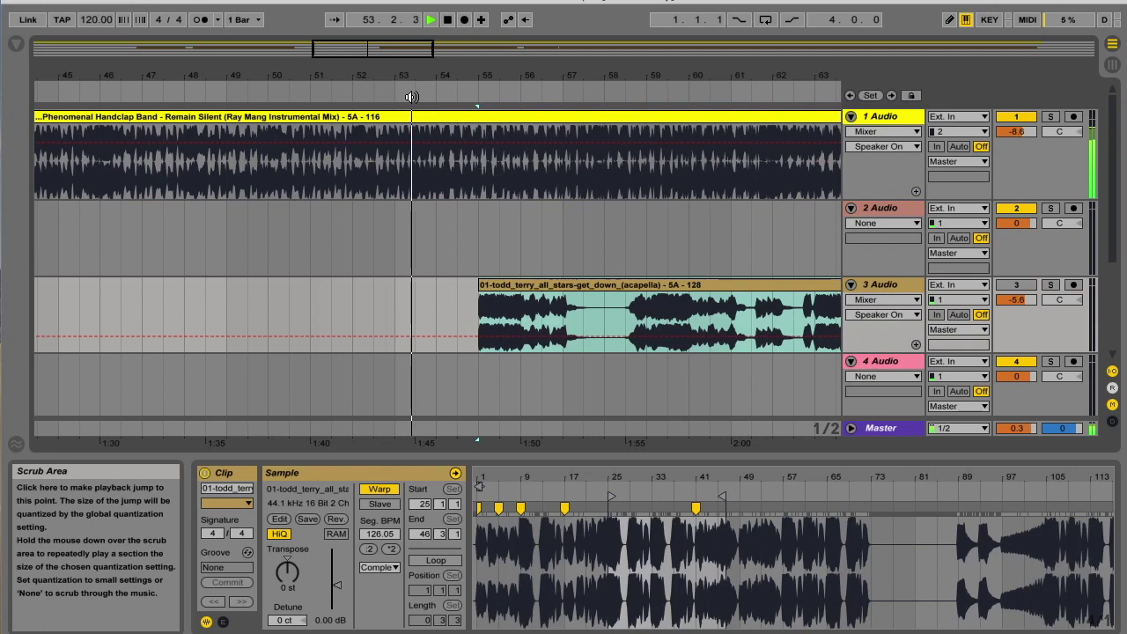
click(434, 228)
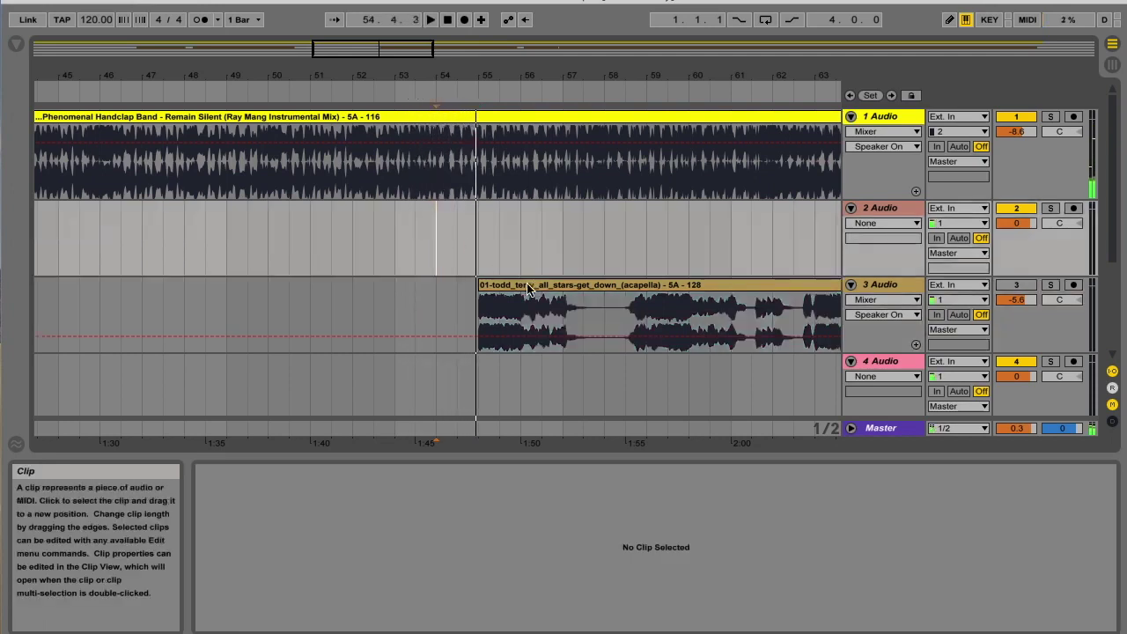
Move the acapella clip after the gap to start at bar 54 and play it with its track unmuted from around bar 50
drag(570, 291, 535, 287)
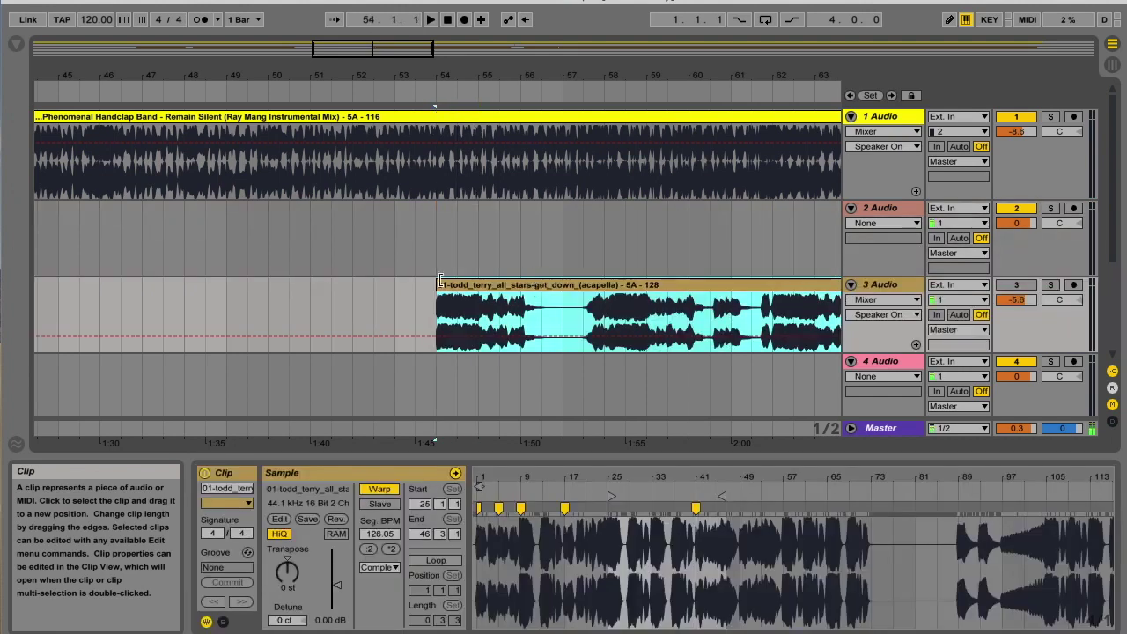
mouse_move(437, 284)
mouse_down()
mouse_move(419, 283)
mouse_move(428, 282)
mouse_up()
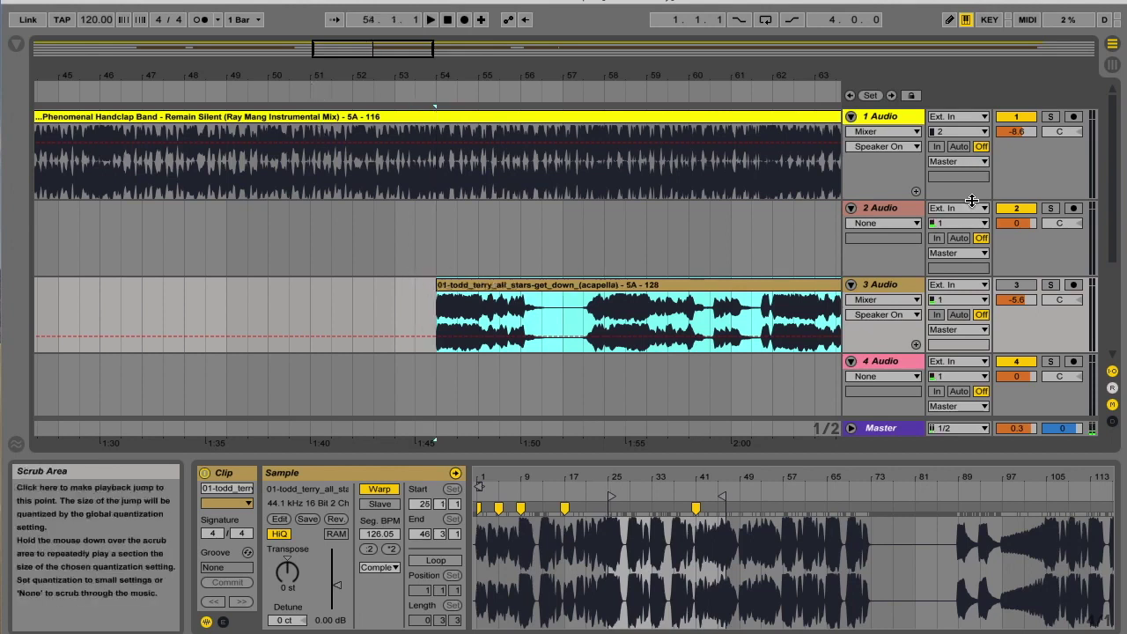
click(1010, 286)
click(273, 97)
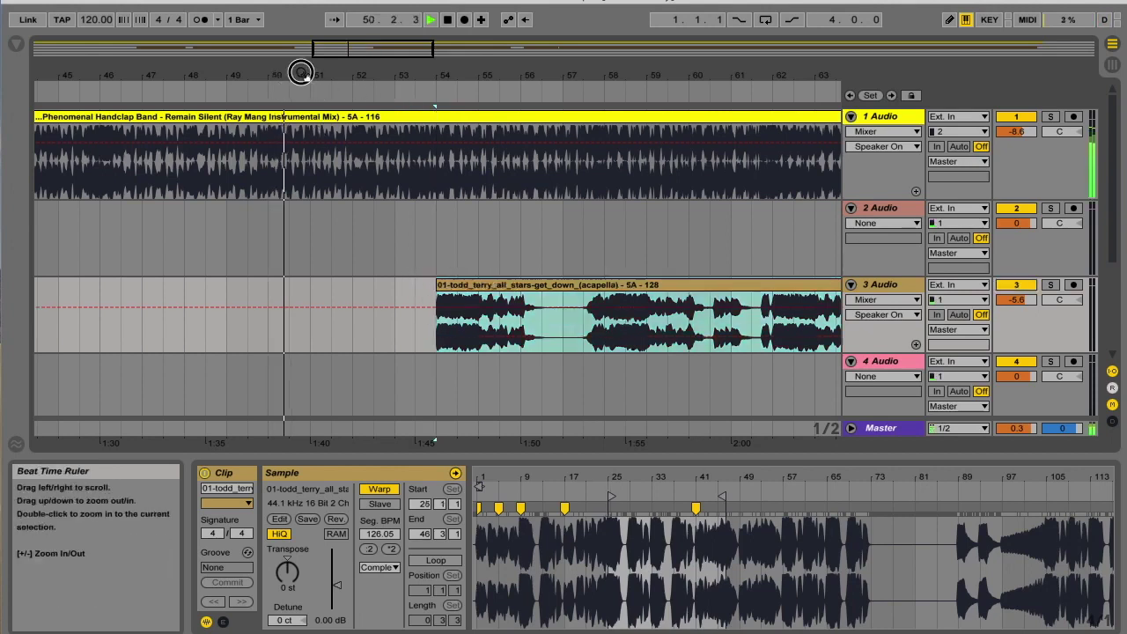
drag(300, 75, 299, 70)
drag(454, 77, 481, 75)
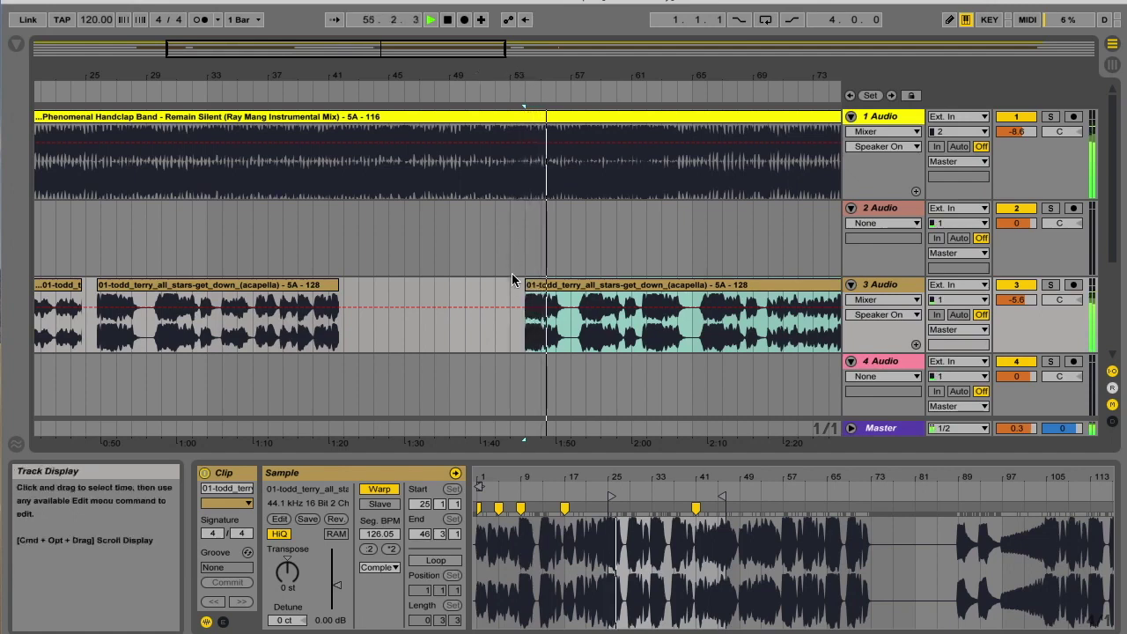
Extend the start of the bar 54 acapella clip one beat earlier, to sample position 24.4.1, and listen on
drag(528, 71, 528, 115)
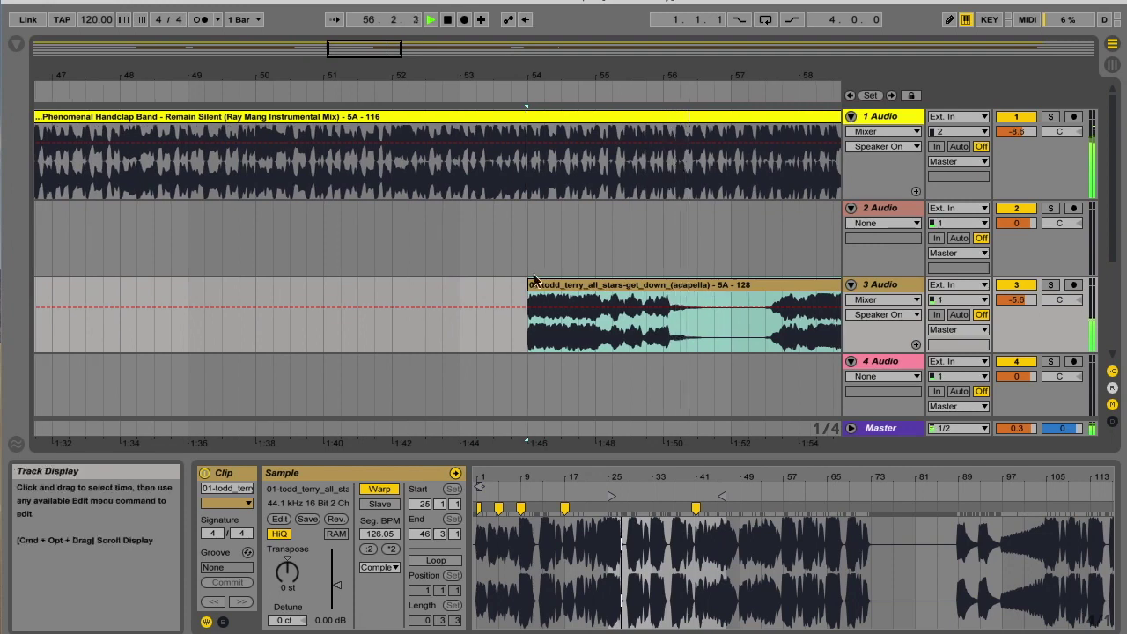
mouse_move(529, 285)
mouse_down()
mouse_move(495, 285)
mouse_move(522, 285)
mouse_up()
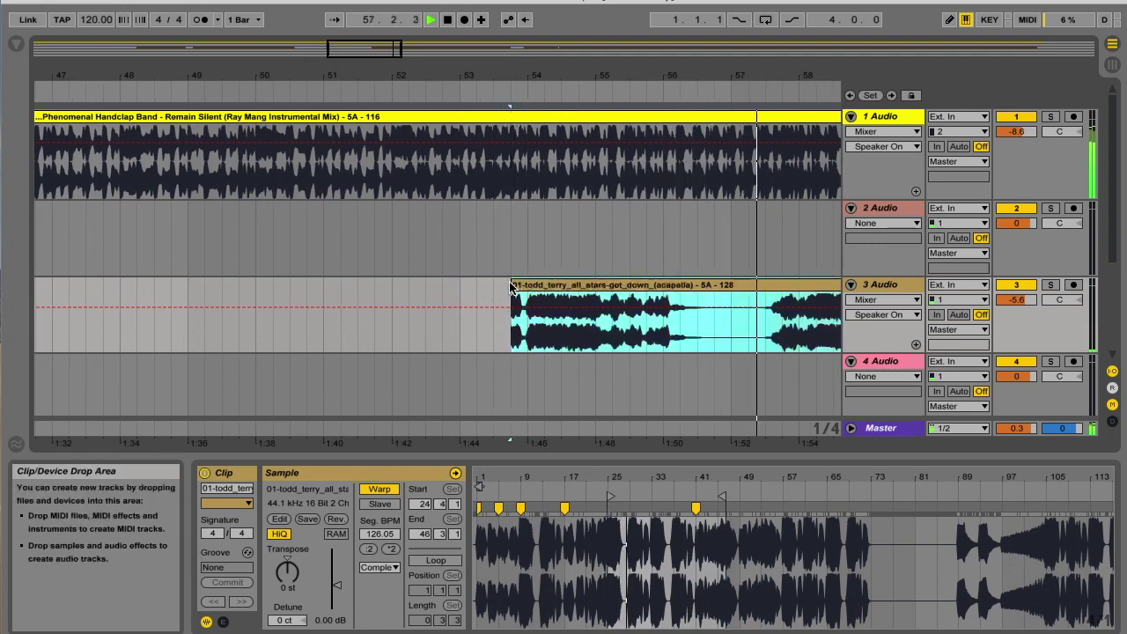
drag(574, 72, 465, 70)
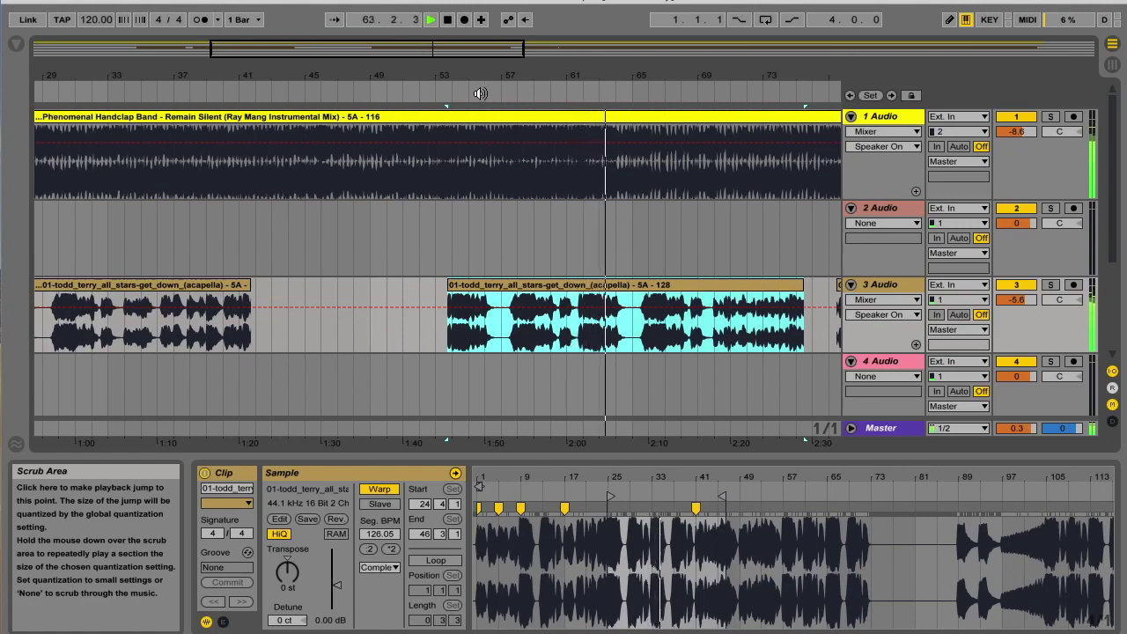
Stop playback, move the clip's final phrase from bar 70 to start at bar 47, and play from around bar 41
key(space)
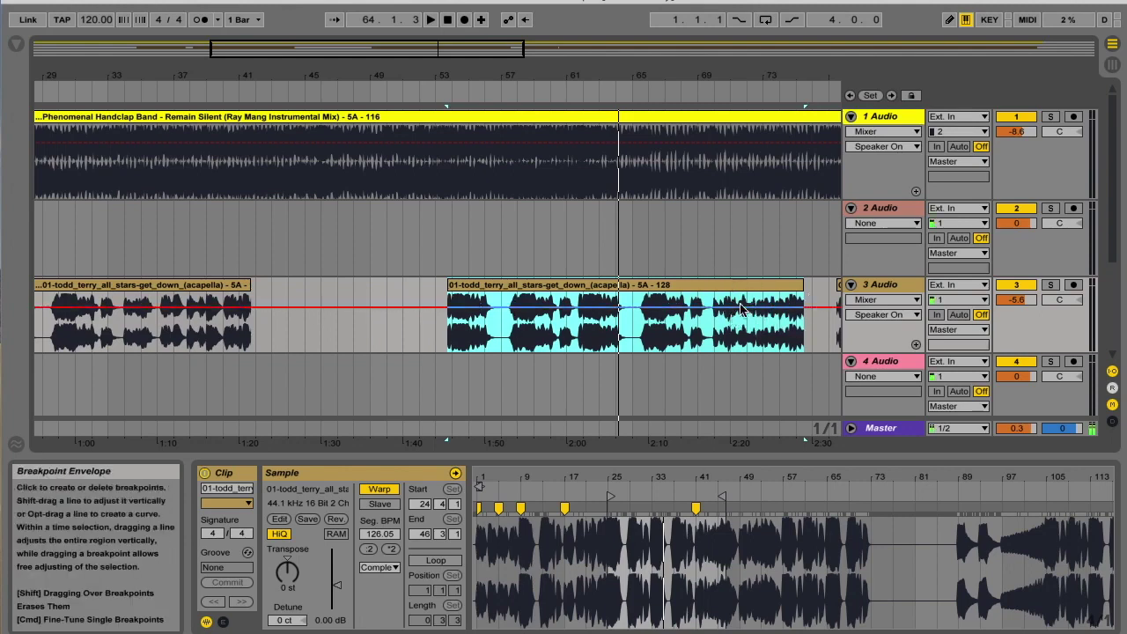
drag(716, 268, 390, 297)
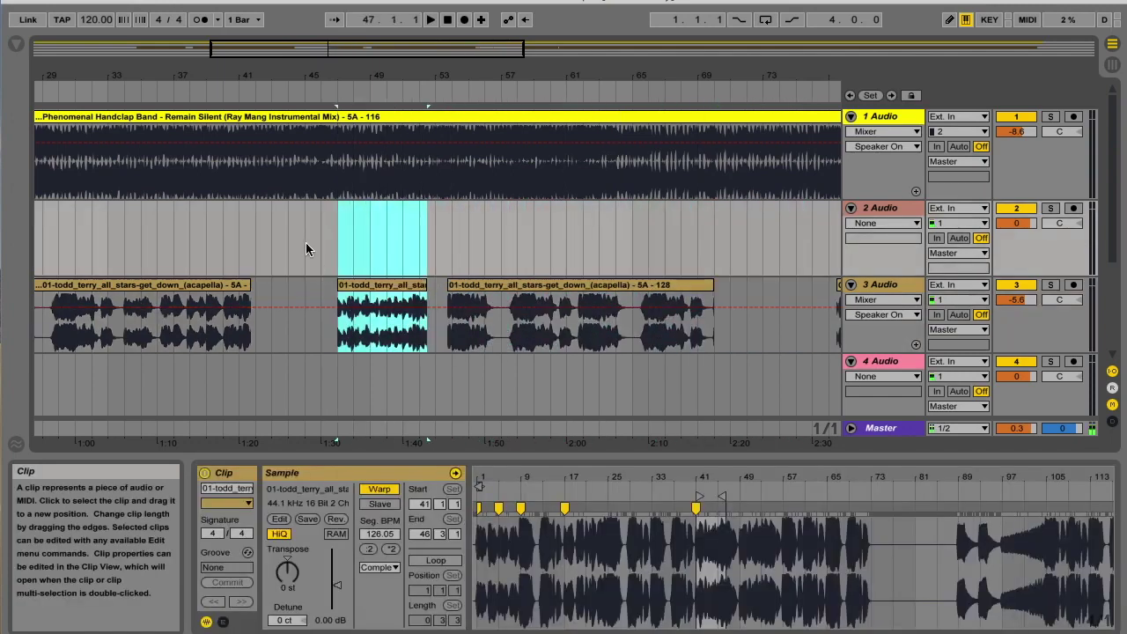
click(251, 91)
drag(252, 79, 251, 110)
drag(294, 79, 300, 80)
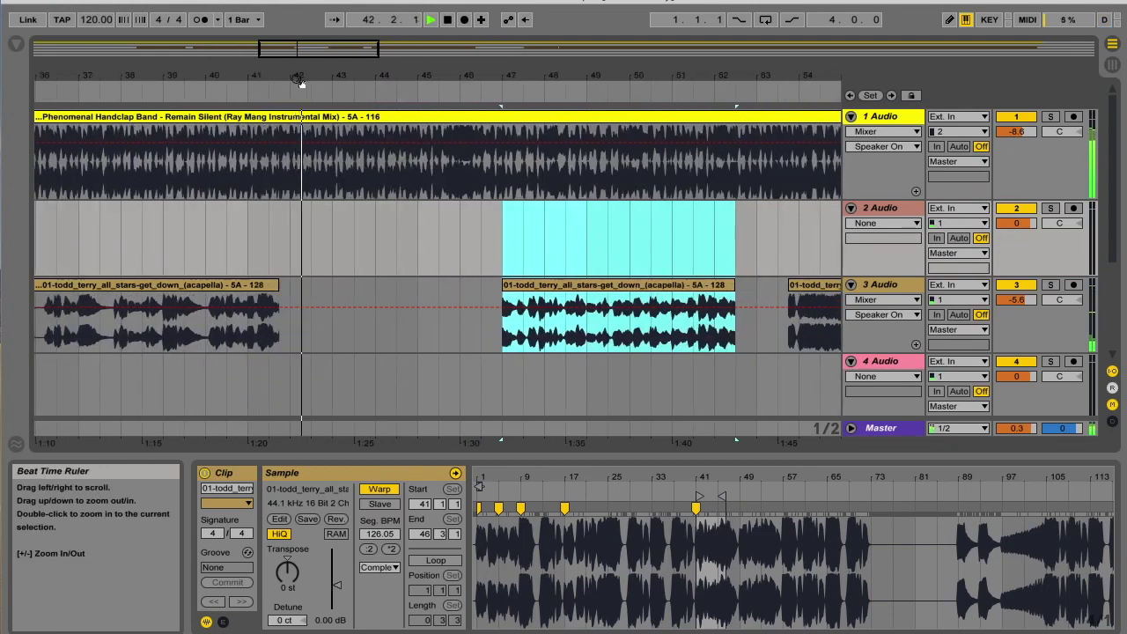
Move the split-off phrase to start at bar 46 and extend its end to sample position 48.3.1
click(569, 289)
drag(572, 289, 542, 293)
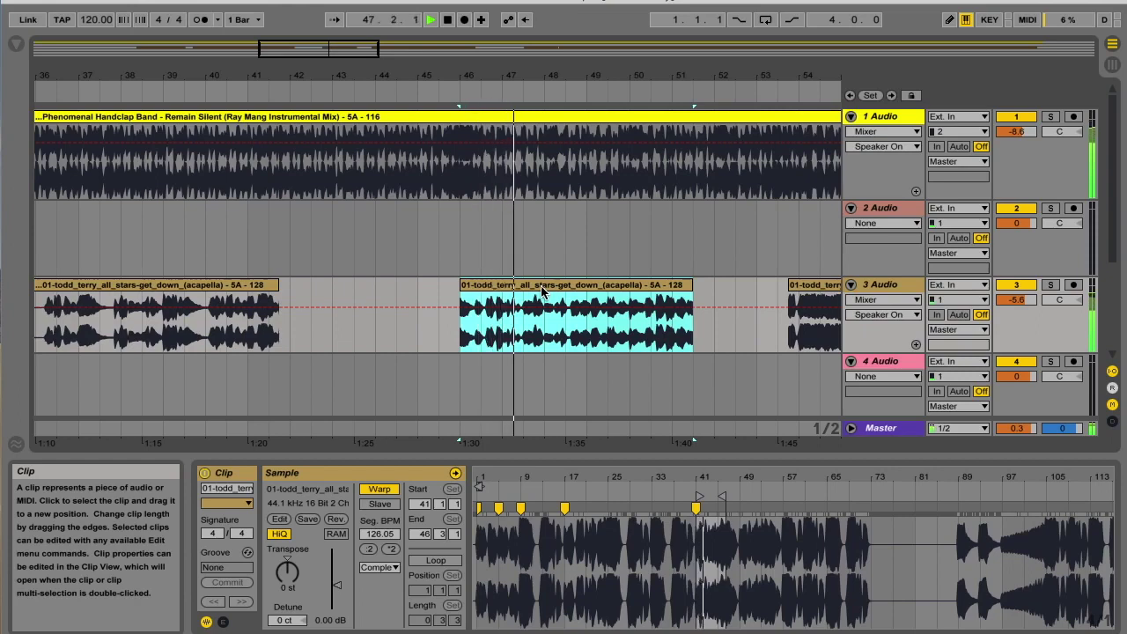
drag(576, 74, 441, 50)
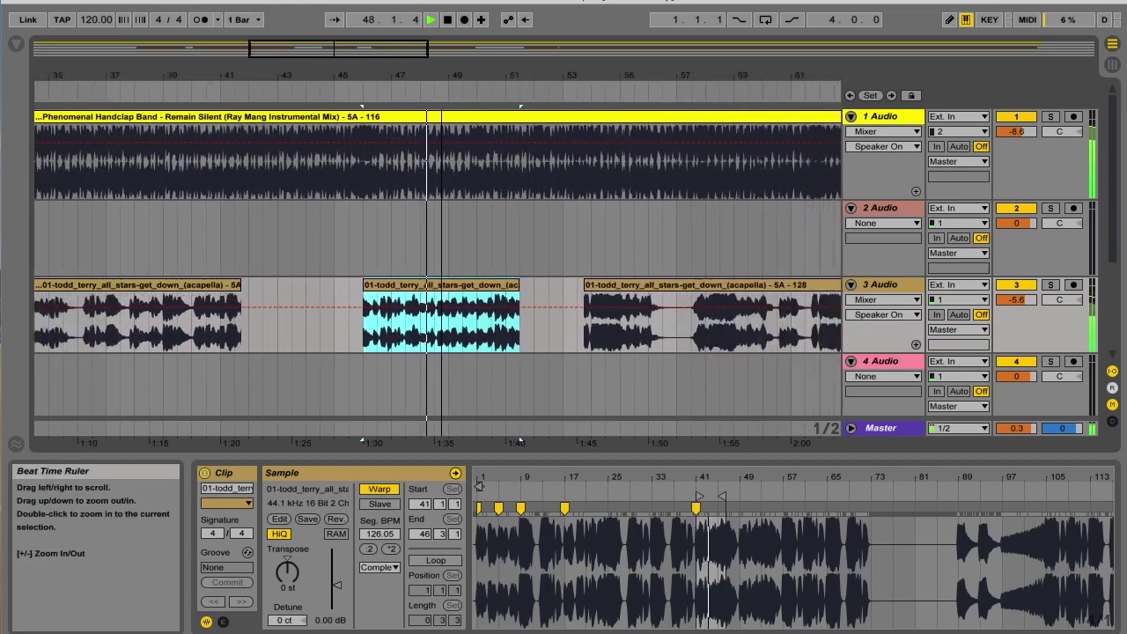
drag(526, 58, 504, 58)
drag(499, 284, 553, 285)
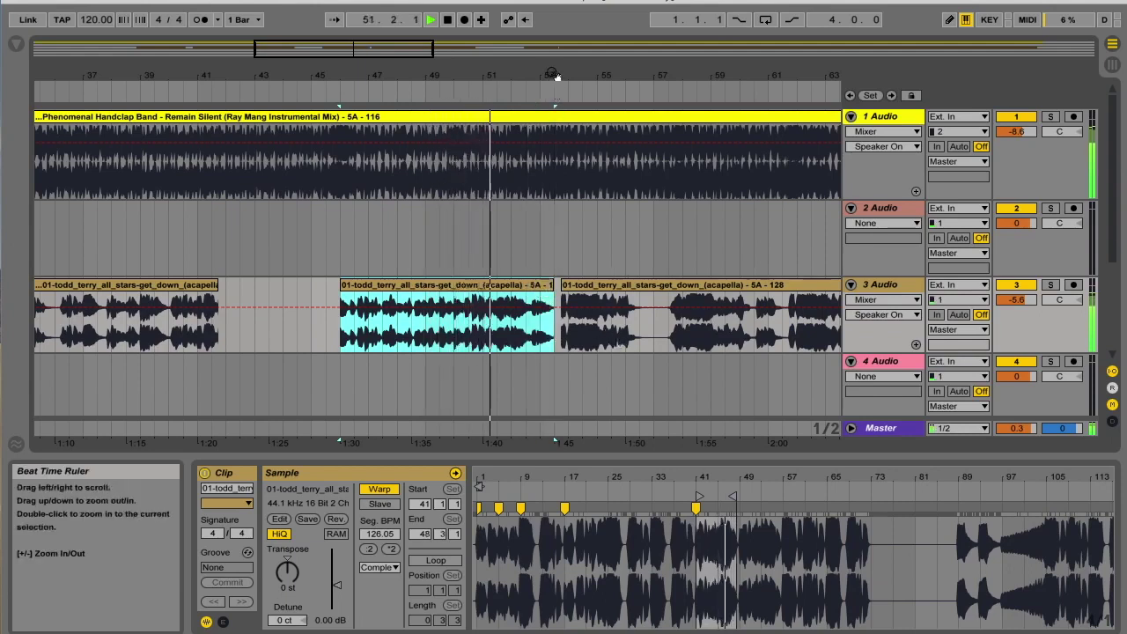
drag(555, 75, 554, 88)
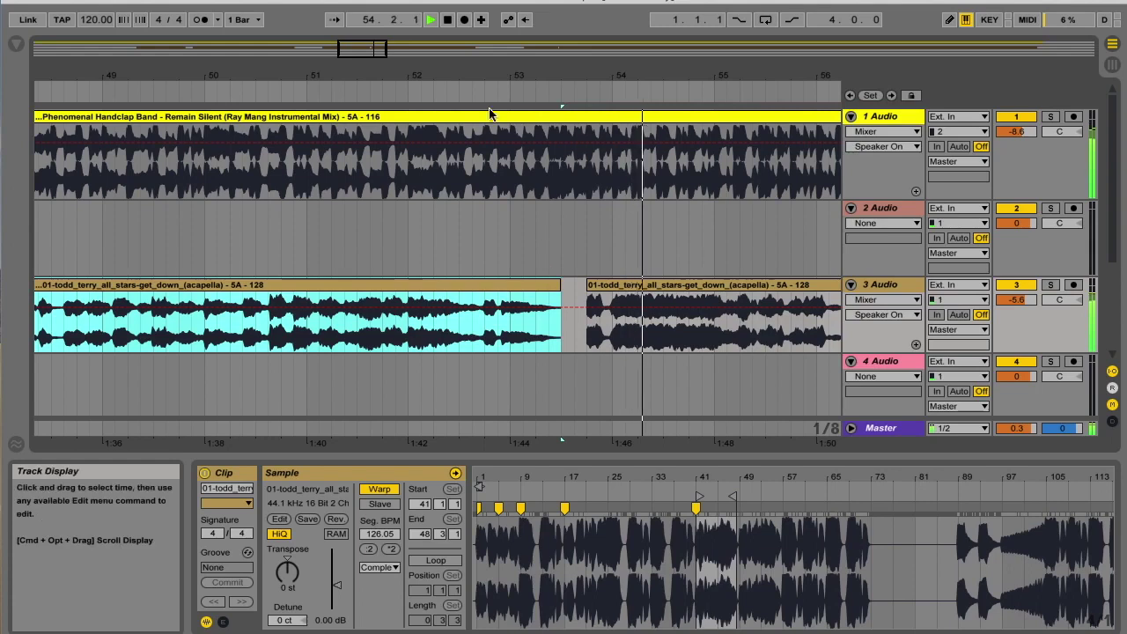
Stop playback and extend the end of the acapella clip after the split-off phrase to bar 160, replacing the remaining acapella clips
drag(469, 76, 468, 12)
drag(323, 32, 361, 75)
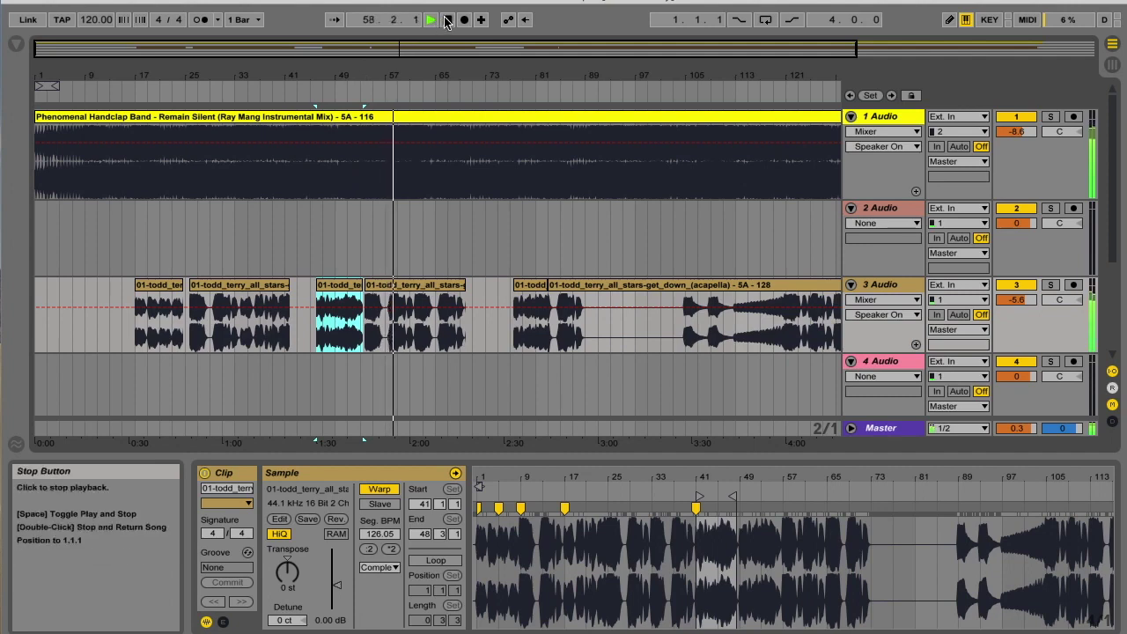
drag(431, 67, 471, 97)
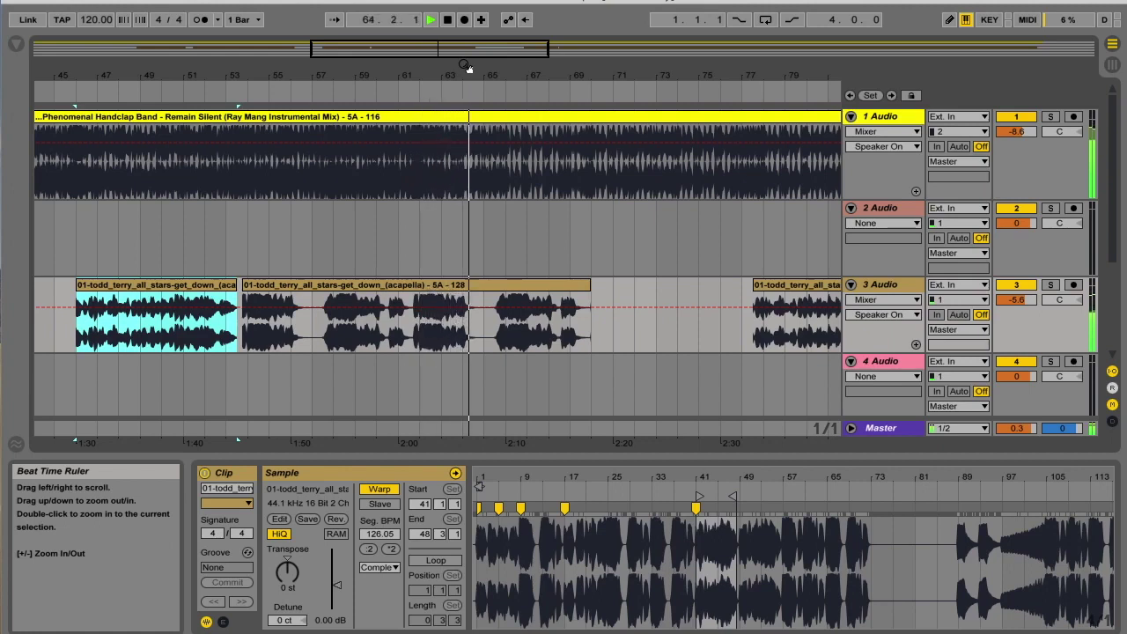
drag(468, 73, 468, 46)
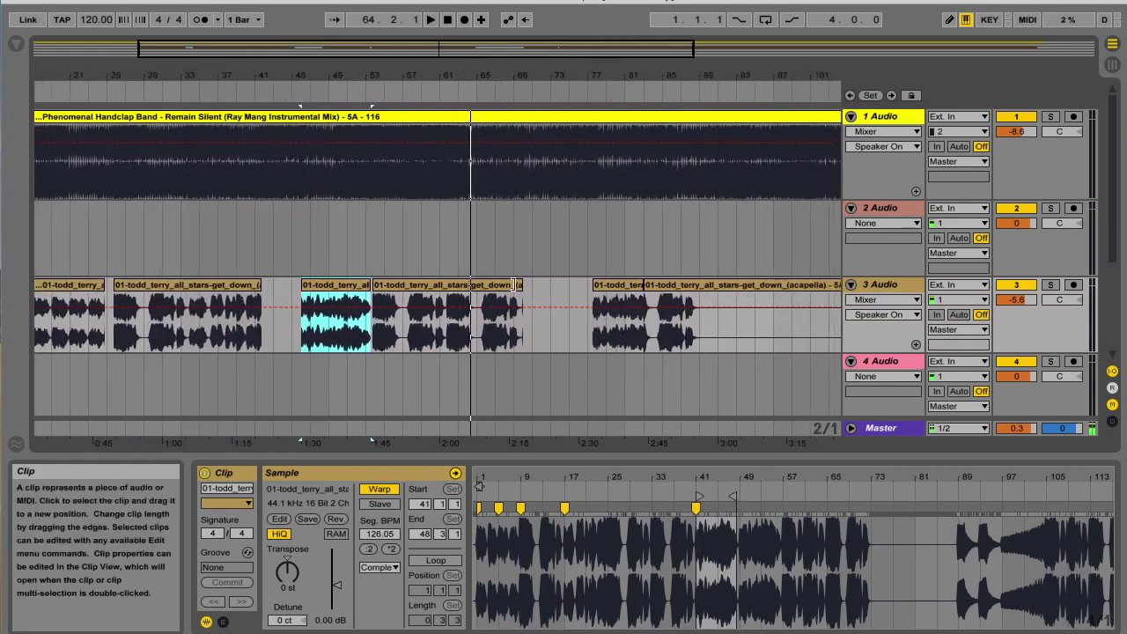
drag(521, 285, 839, 284)
drag(448, 76, 447, 55)
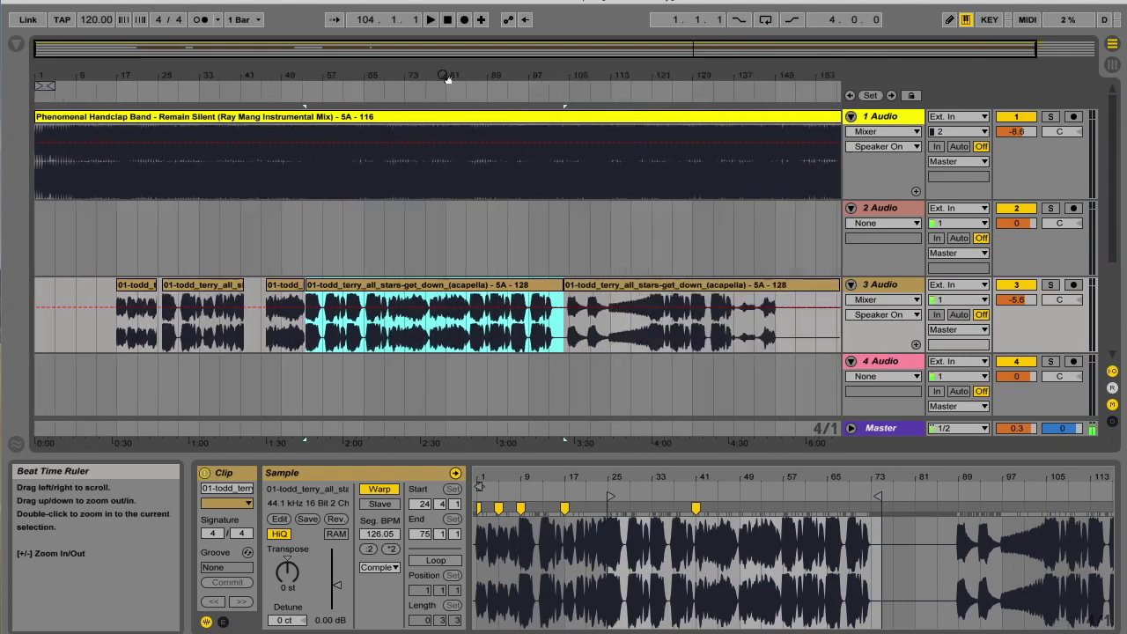
drag(562, 283, 840, 278)
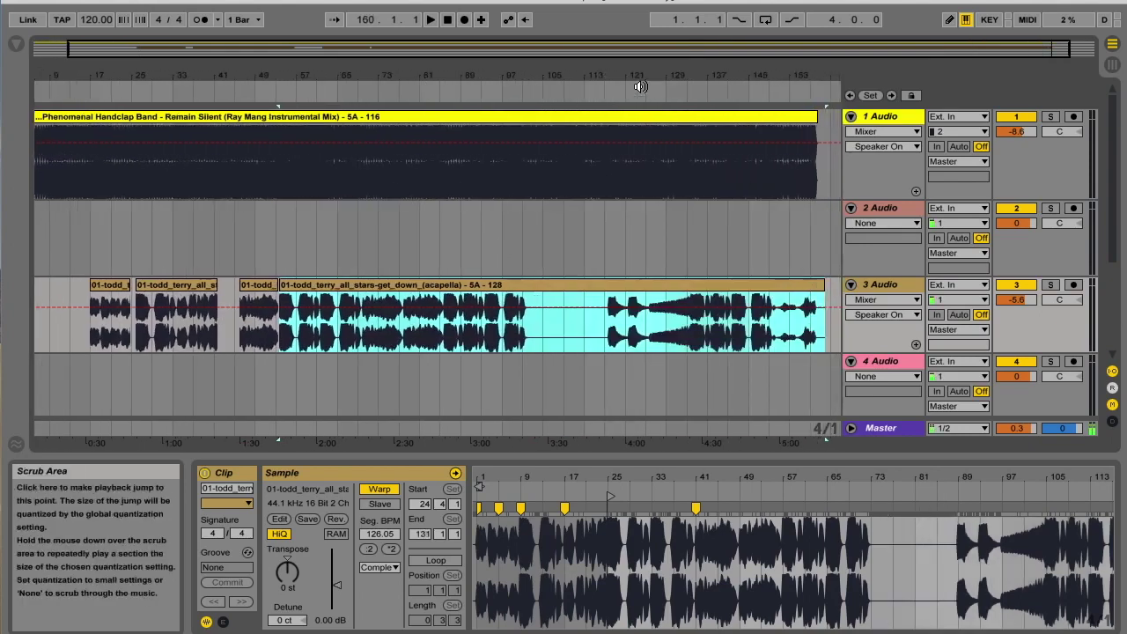
drag(600, 70, 606, 67)
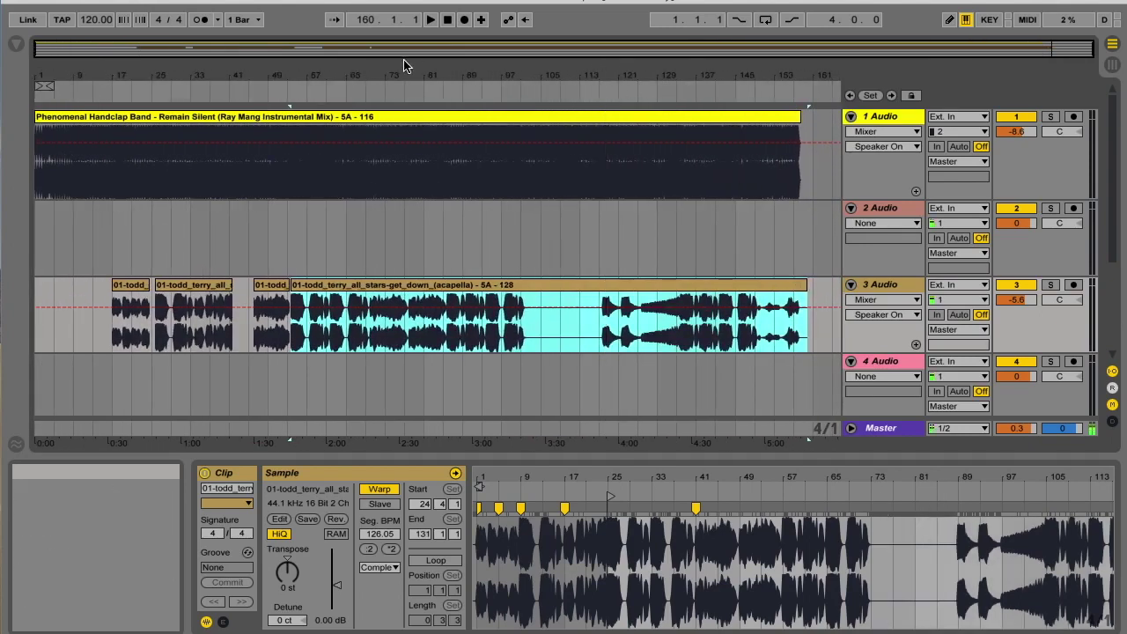